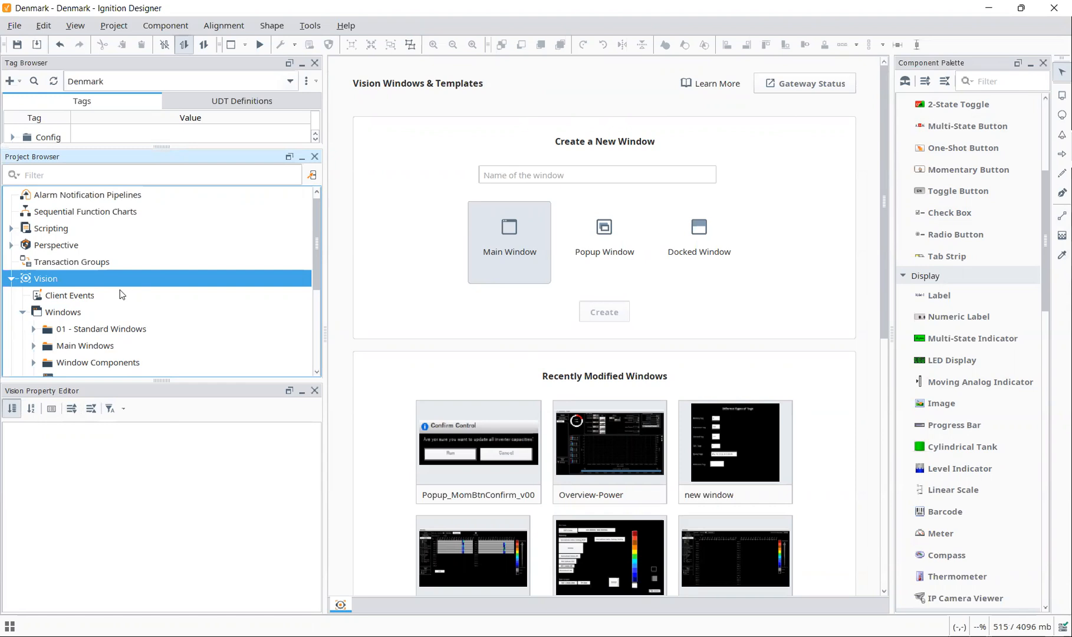
Step: Look through the Windows and Templates folders of the Vision module in the project tree
scroll(120, 290, down, 2)
scroll(41, 311, up, 2)
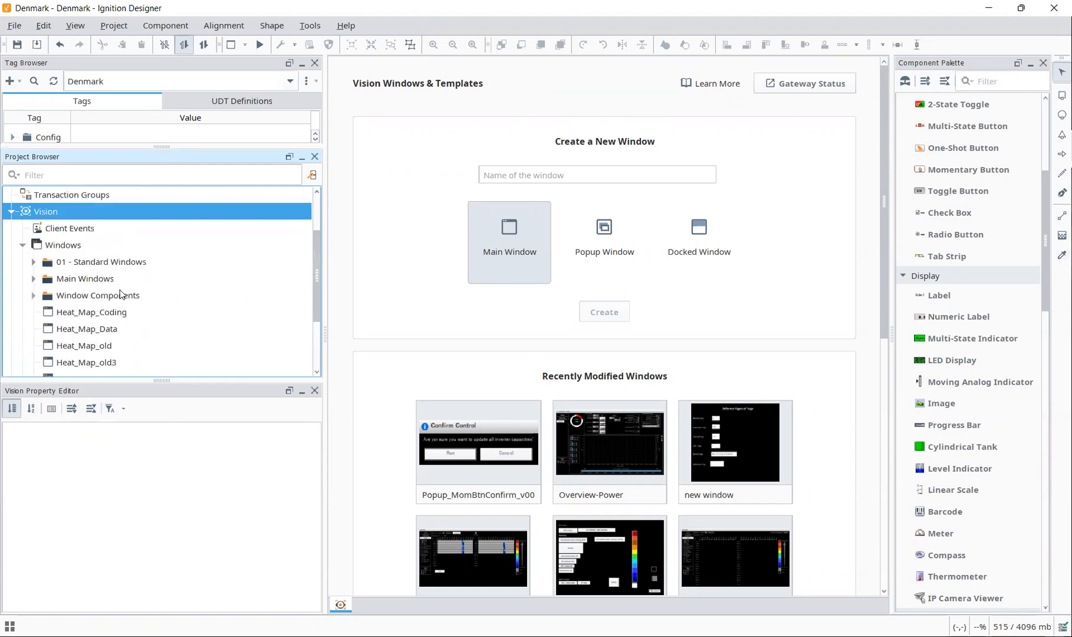
scroll(40, 311, down, 1)
click(23, 245)
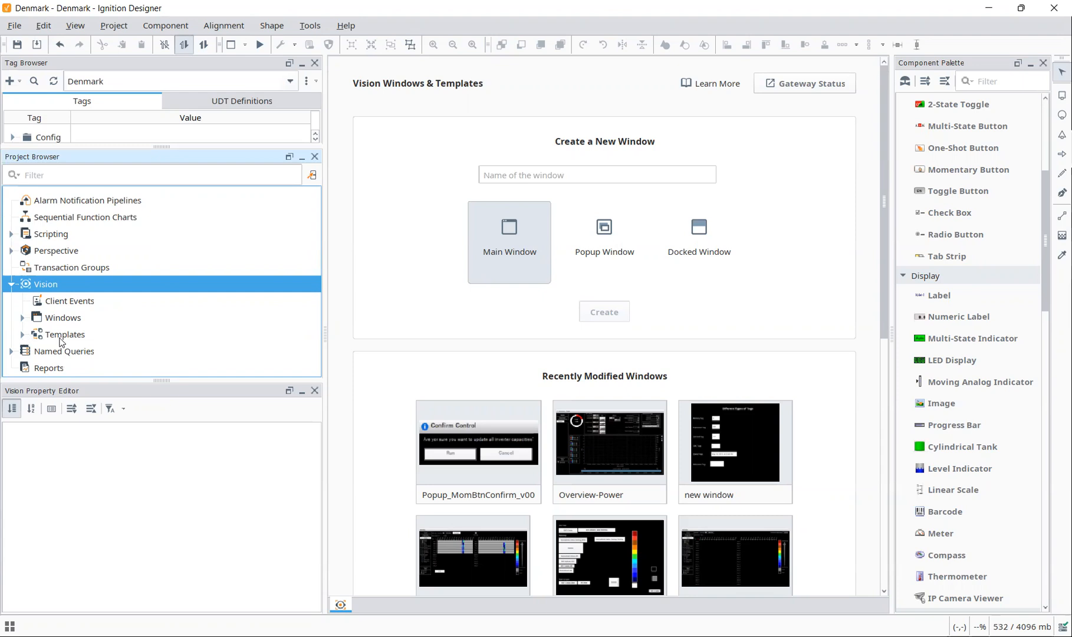
click(21, 336)
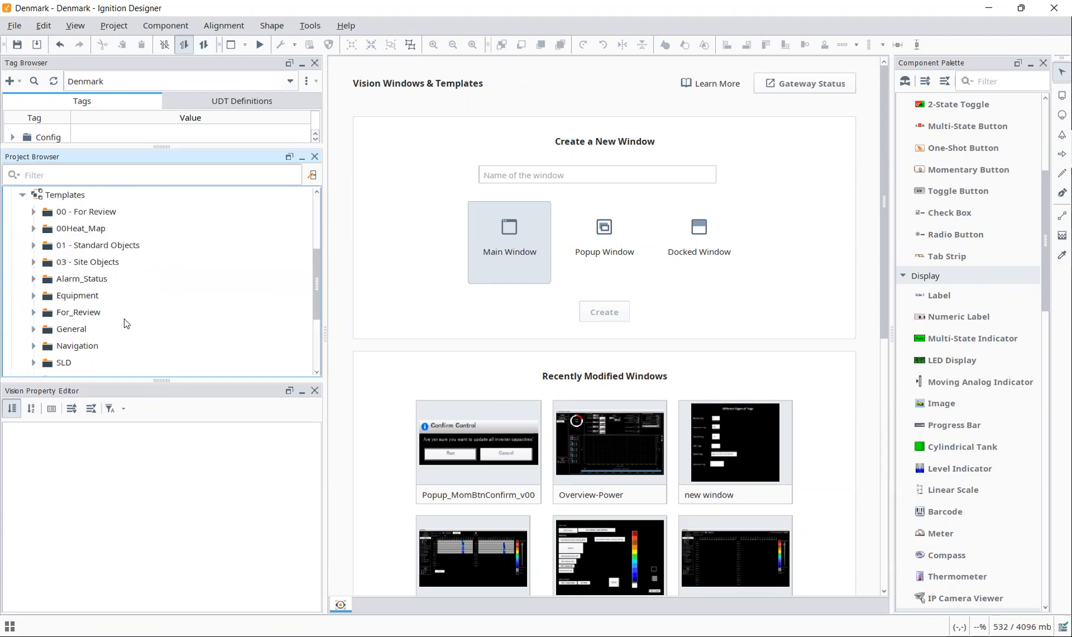
scroll(125, 323, down, 3)
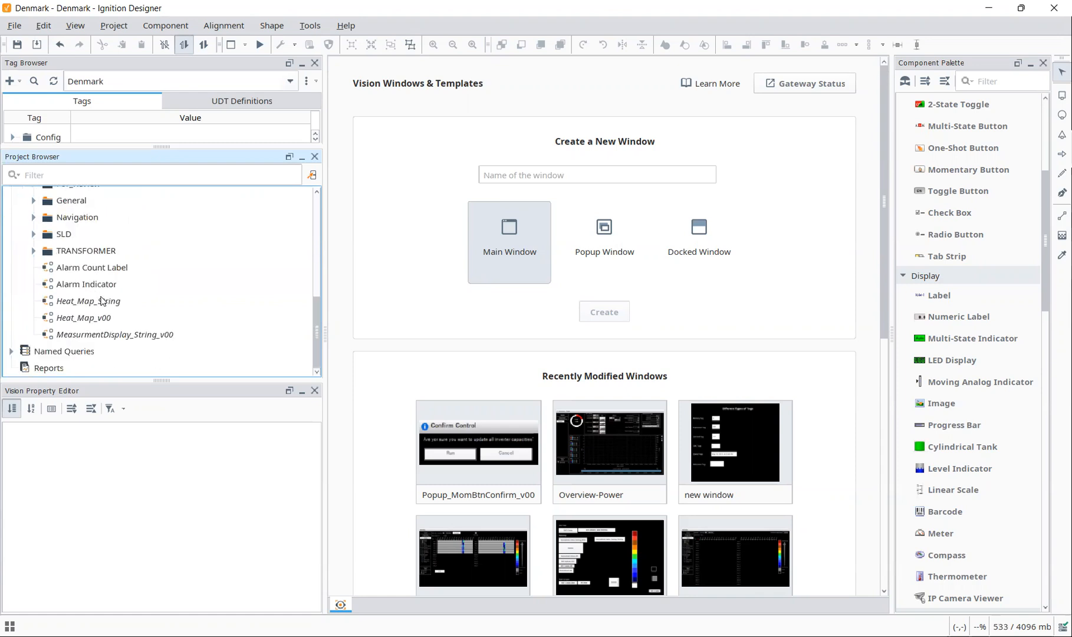
scroll(120, 306, up, 5)
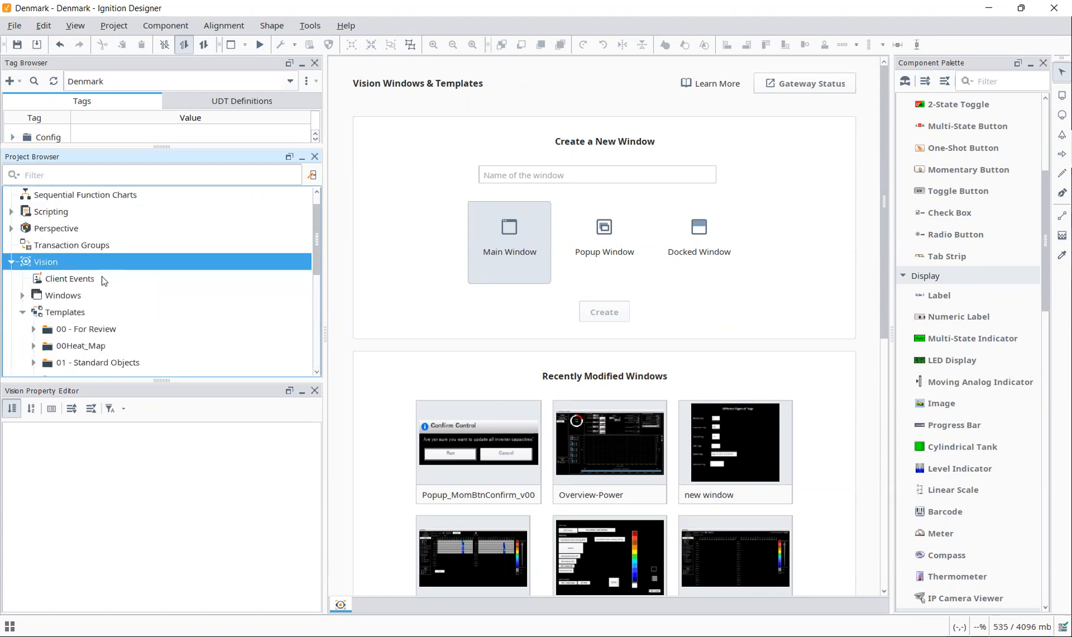
Step: Open the Heat_Map_Data window and examine the string template instances that make up its heat map rows
click(23, 296)
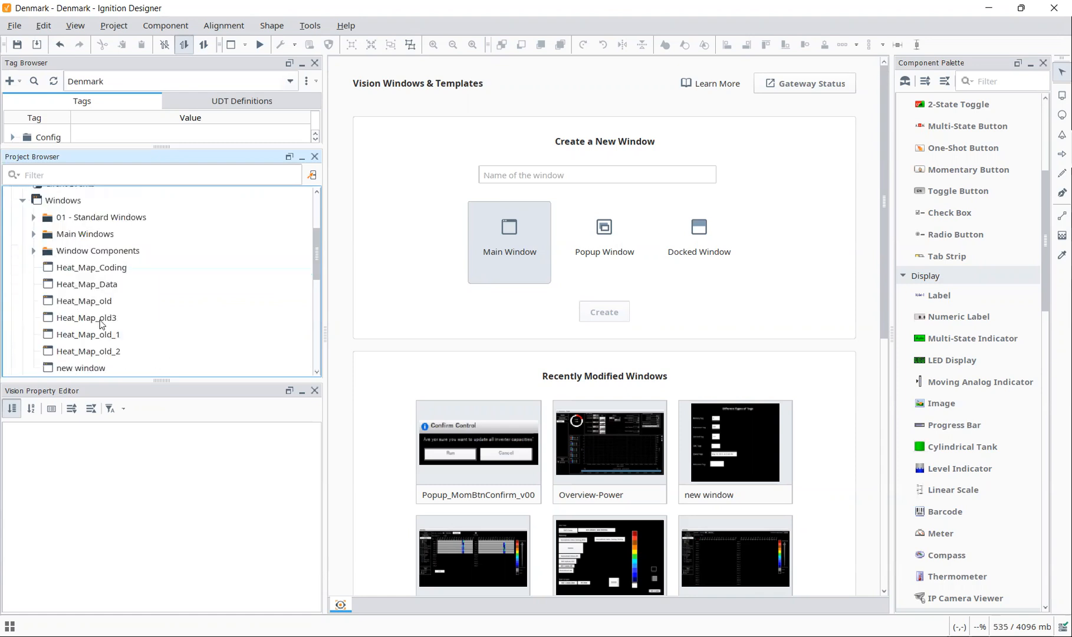
click(94, 283)
click(625, 195)
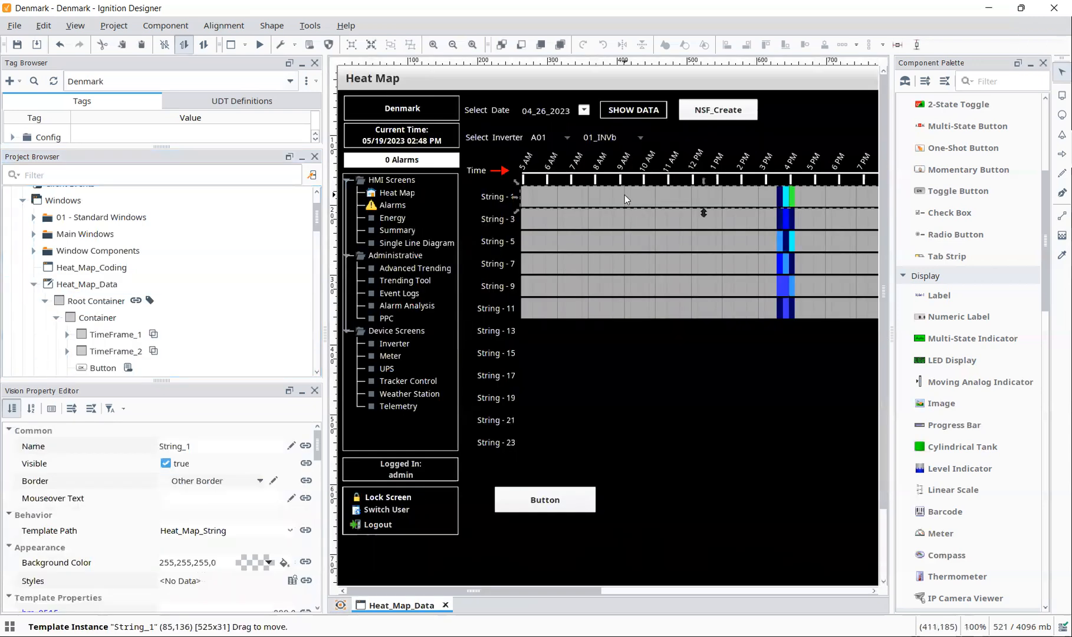
click(562, 218)
click(580, 259)
click(585, 287)
click(583, 306)
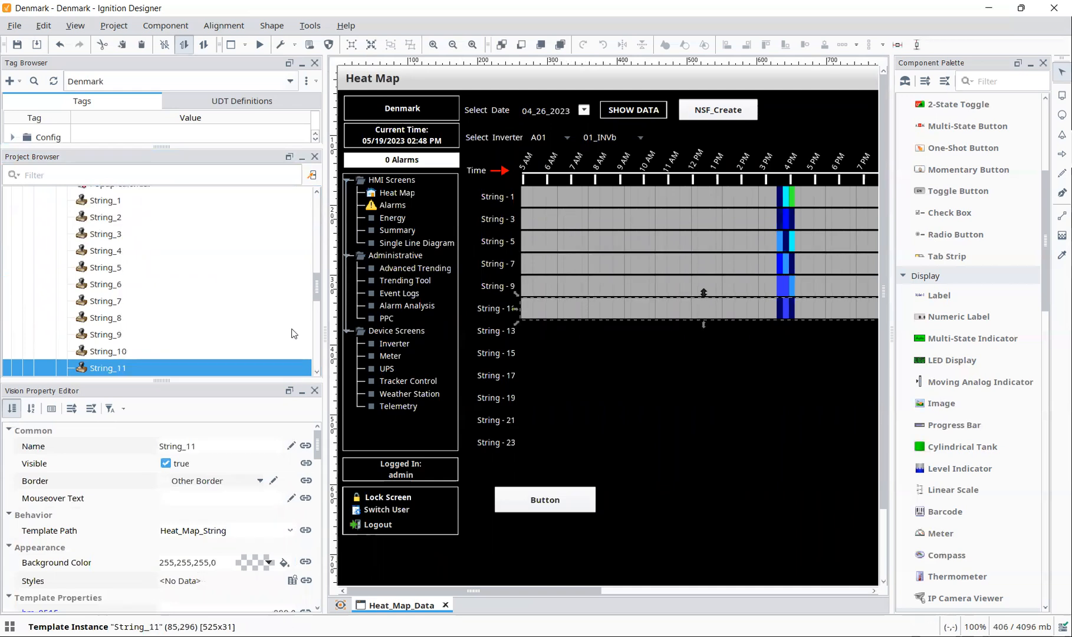
scroll(264, 339, down, 1)
scroll(264, 339, down, 2)
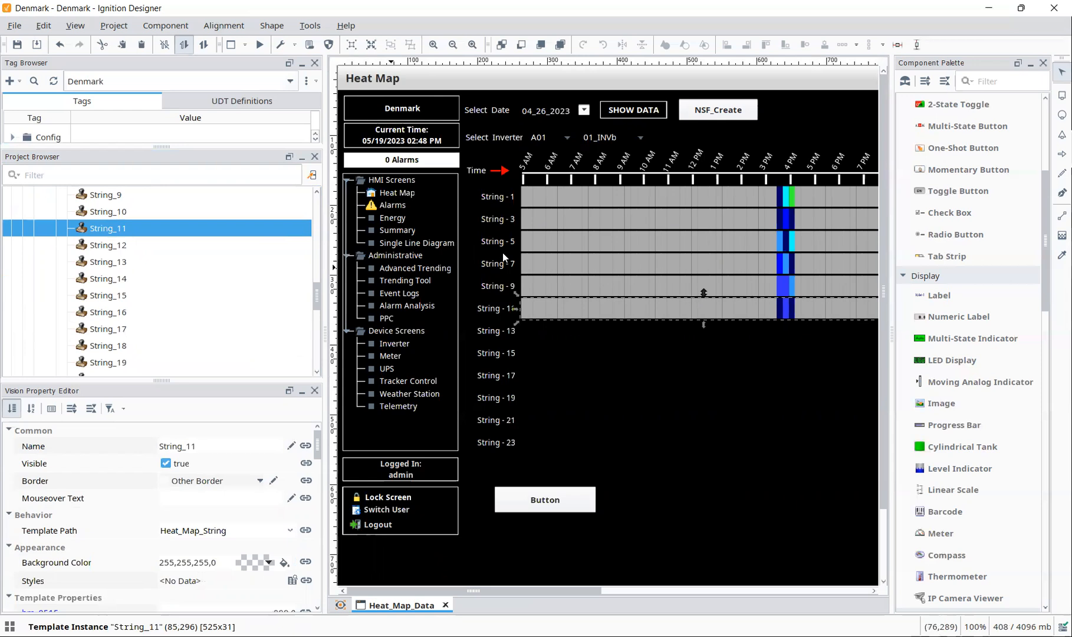
click(545, 191)
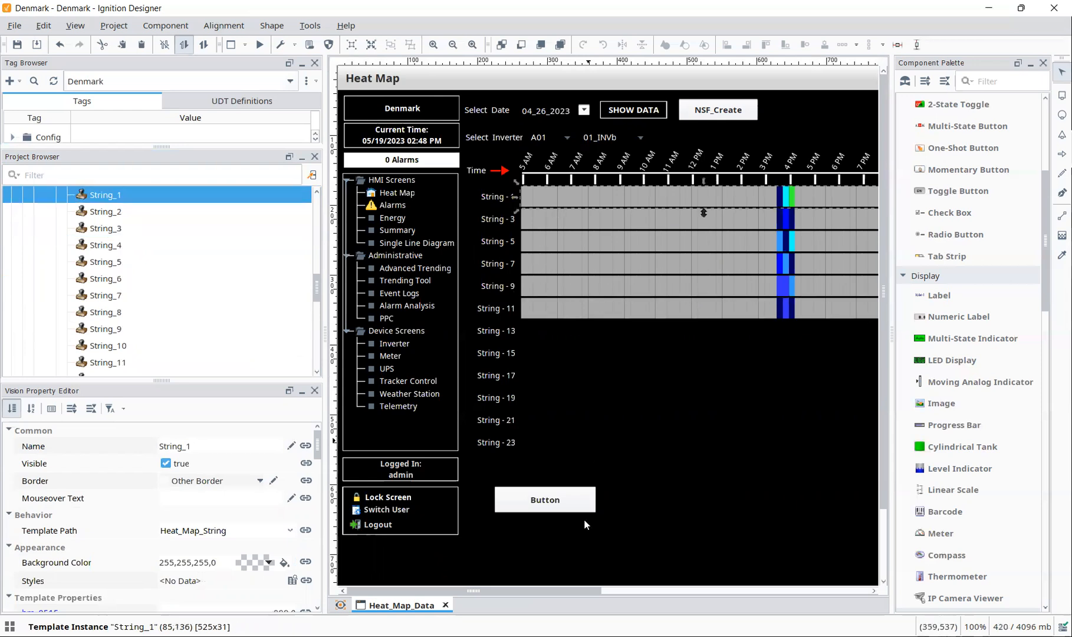
drag(585, 590, 608, 557)
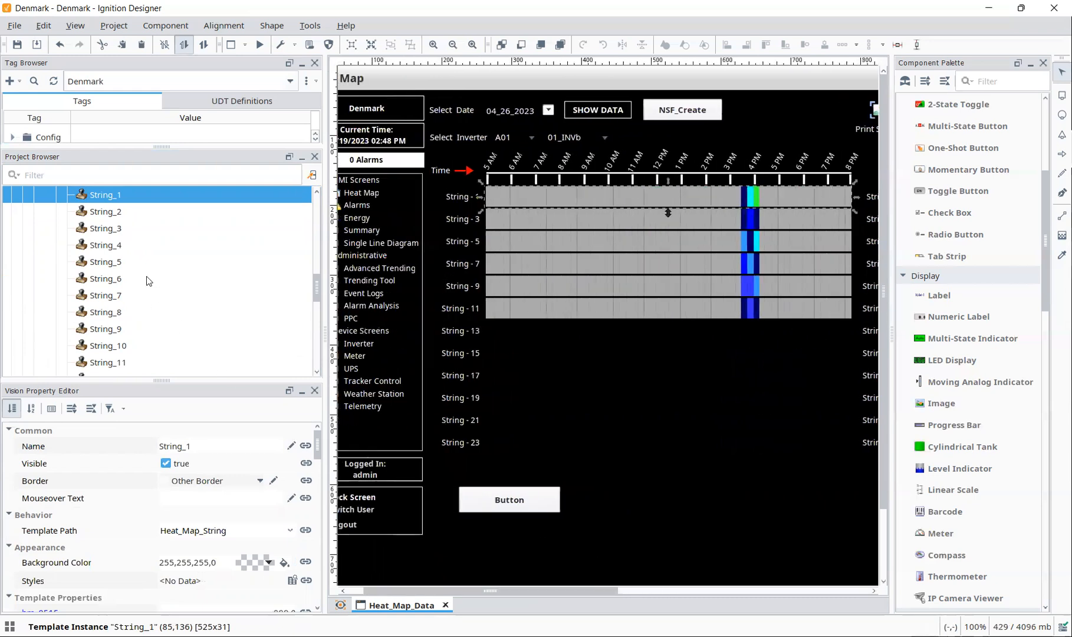
Step: Collapse the Heat_Map_Data window and the Templates folder in the project tree
scroll(147, 276, up, 5)
scroll(147, 275, up, 10)
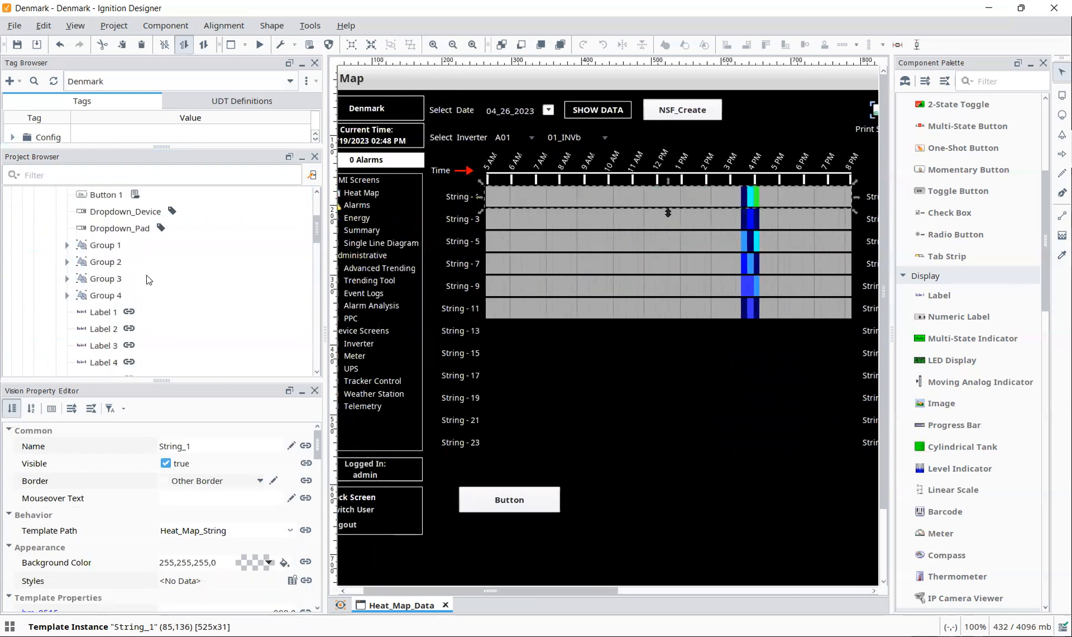
click(32, 245)
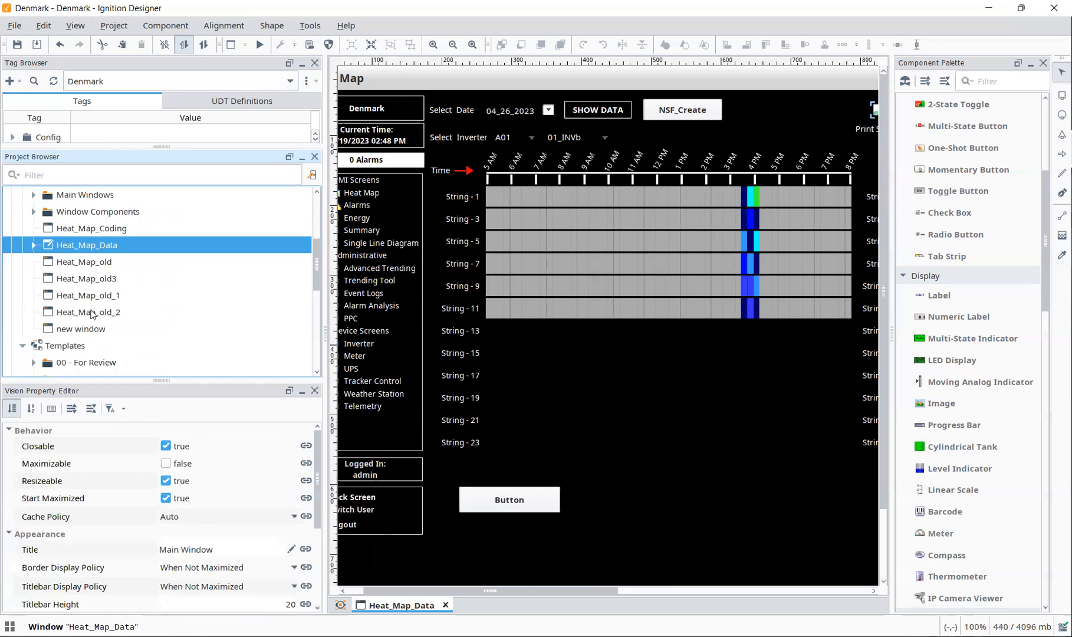
scroll(38, 343, down, 1)
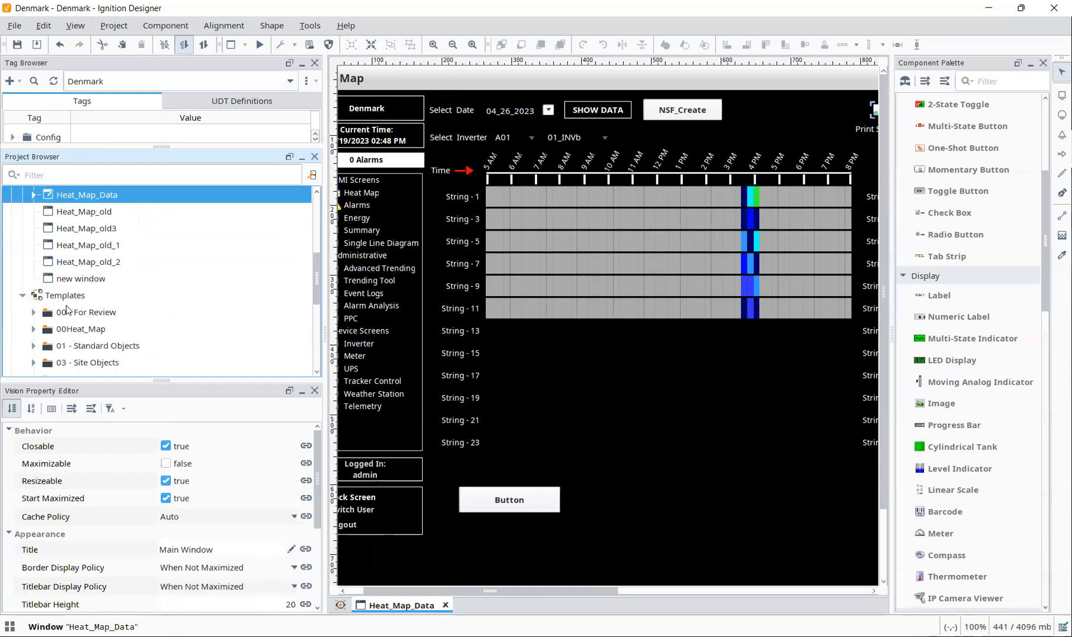
click(22, 295)
scroll(109, 313, up, 2)
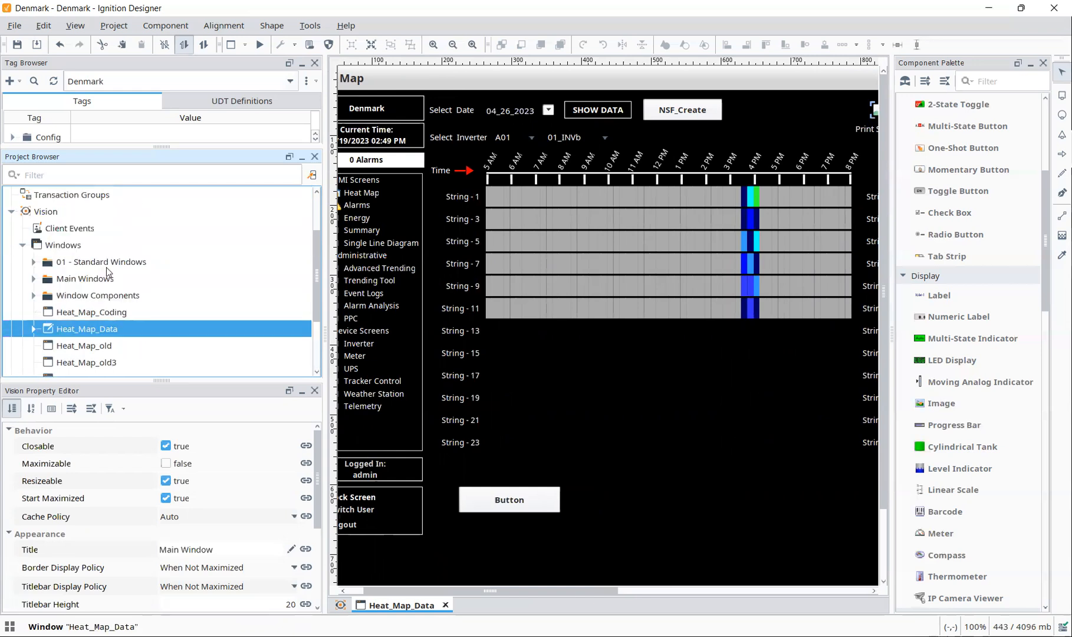
Step: Review which window types can be added to the Windows folder
right_click(50, 248)
key(Escape)
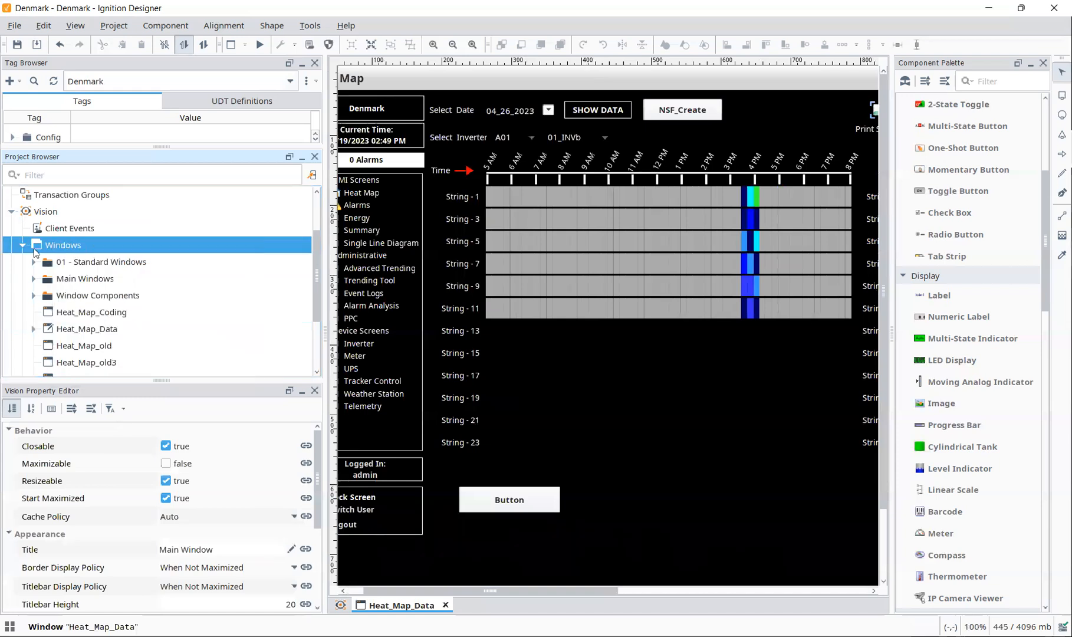
right_click(47, 248)
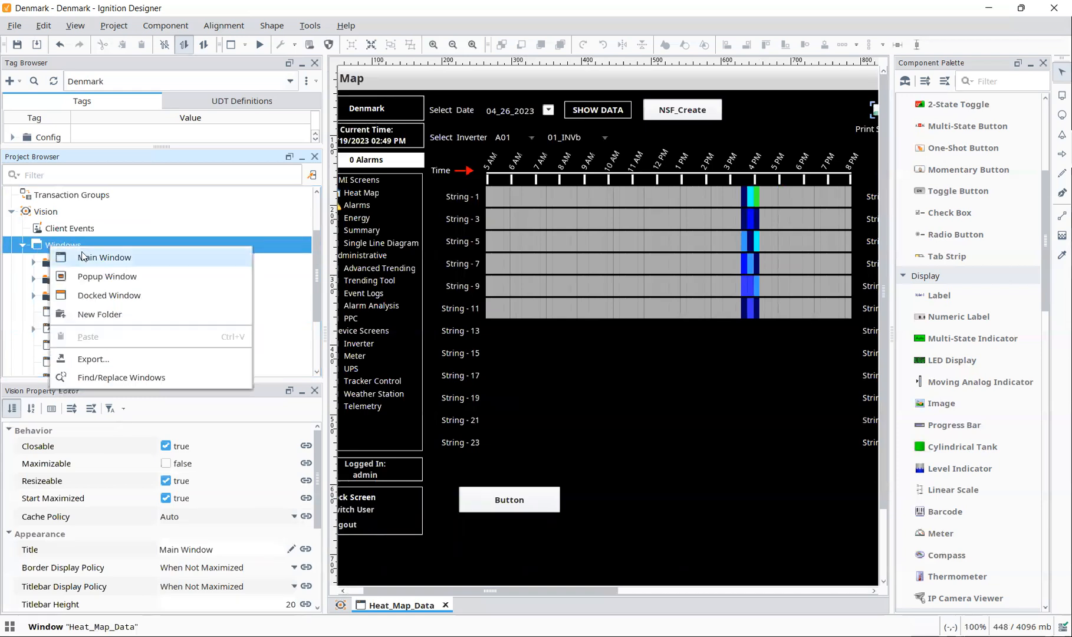
scroll(506, 563, down, 2)
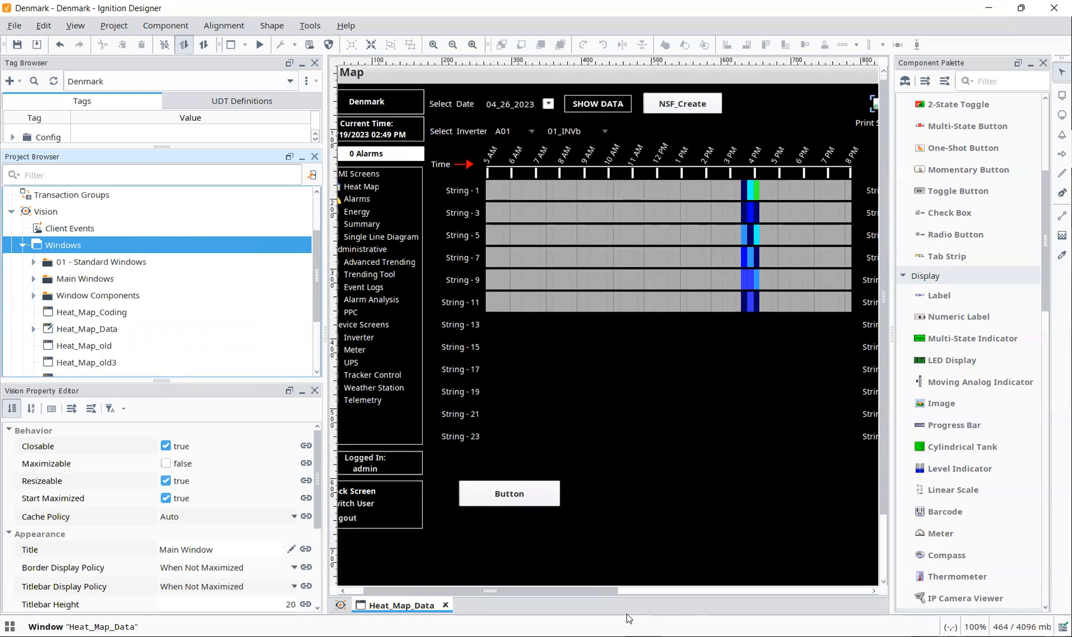
Step: Close the Heat_Map_Data window and create a main window named "demo window"
click(446, 604)
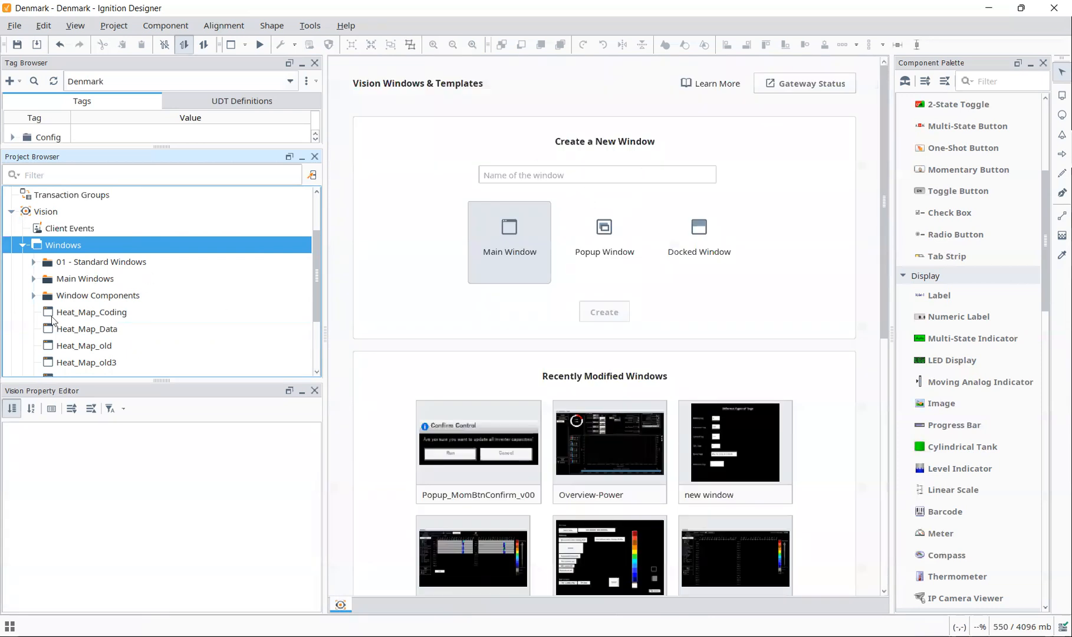
click(561, 183)
text(demo)
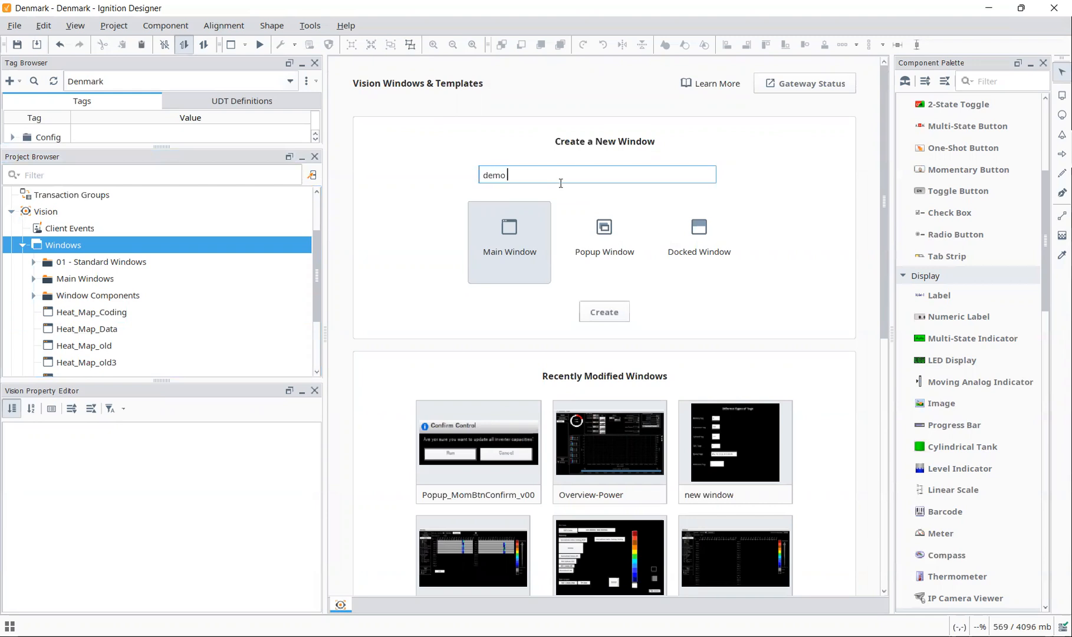
text( window)
click(614, 318)
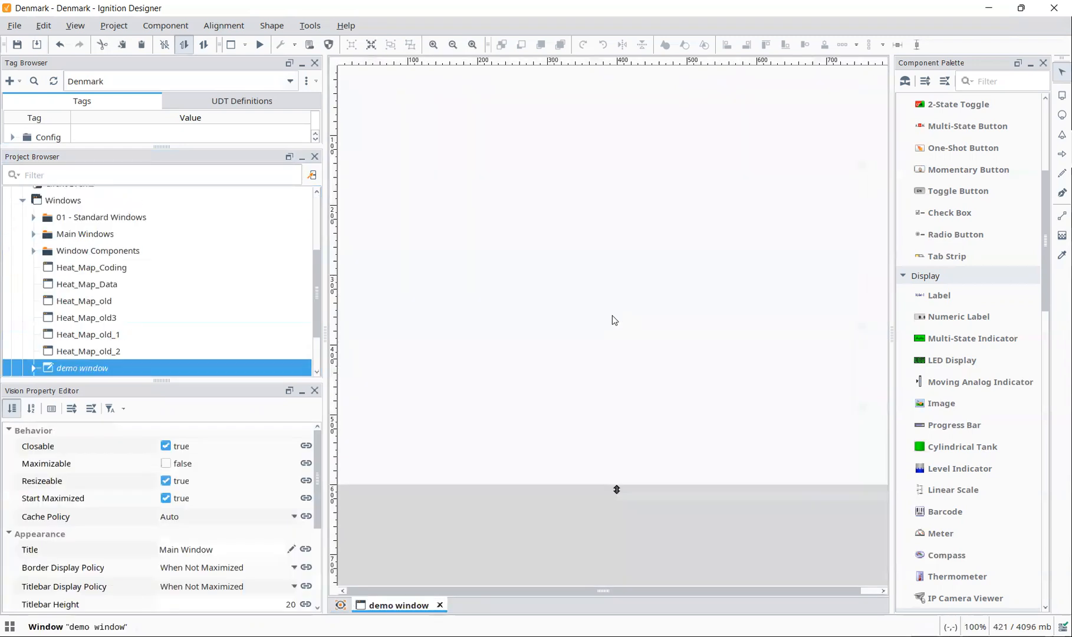
Step: Enlarge the Vision Property Editor and review the behavior, appearance and layout properties of the demo window
drag(124, 378, 125, 297)
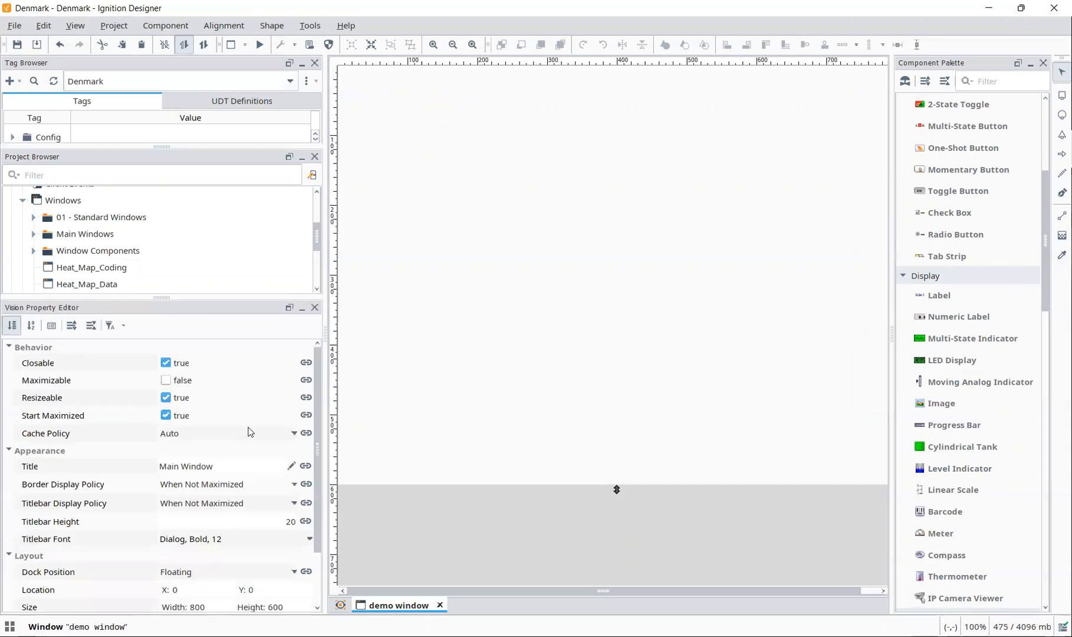
scroll(248, 432, down, 3)
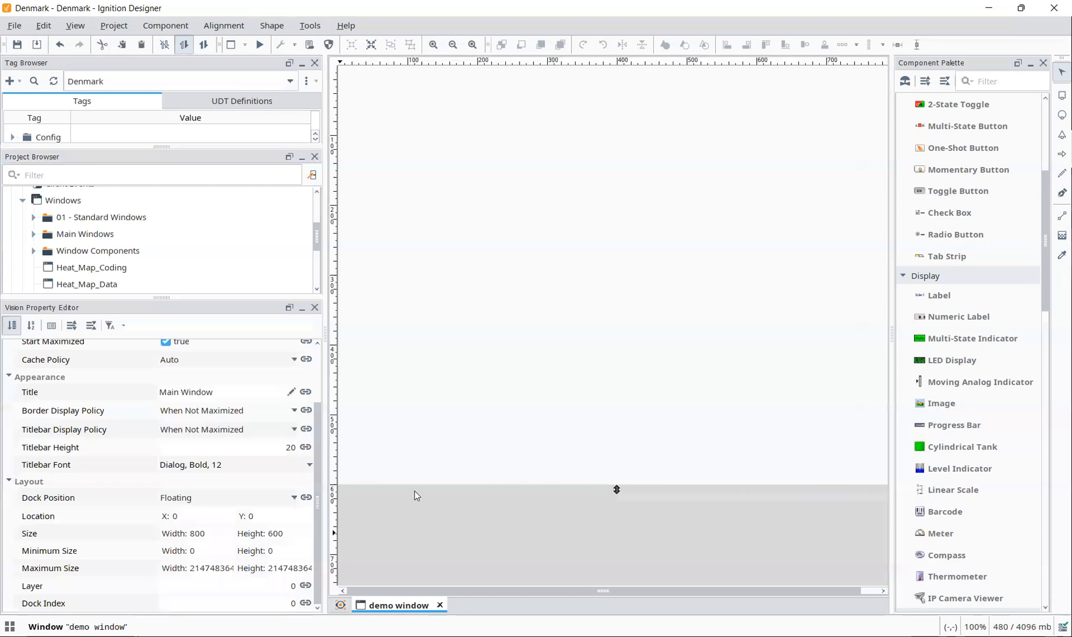
scroll(206, 498, up, 3)
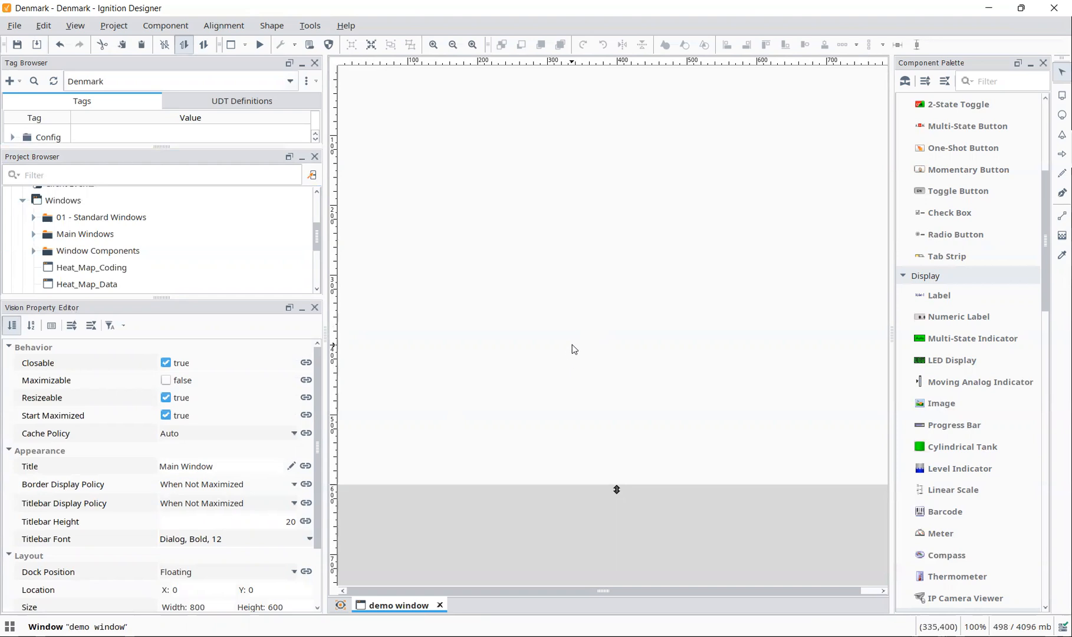
Step: Rename the demo window's root container as "demo root container"
click(572, 345)
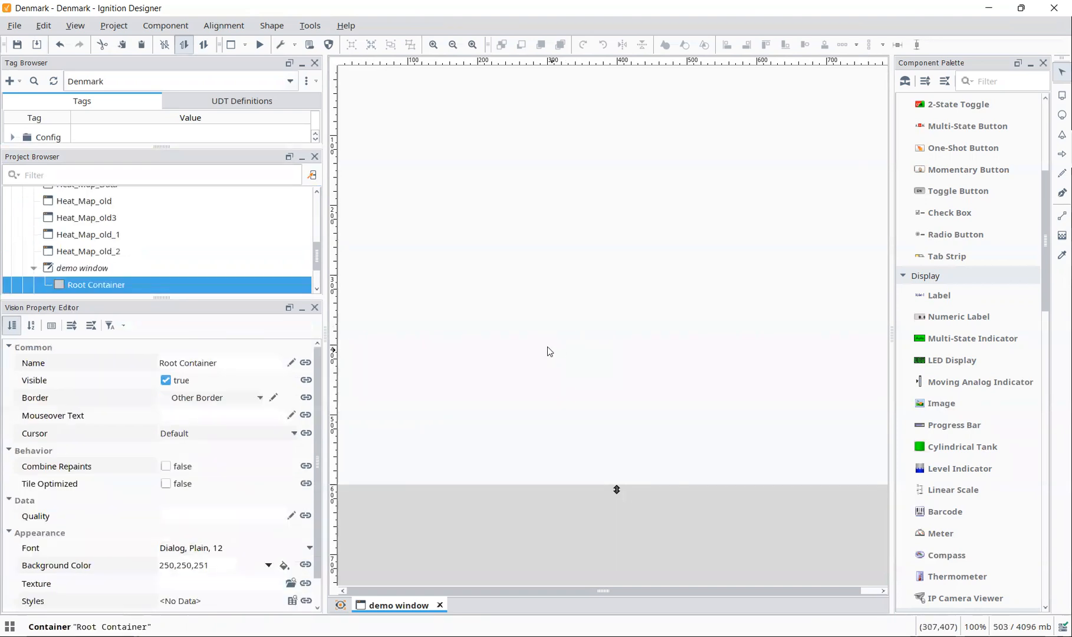
scroll(188, 442, down, 1)
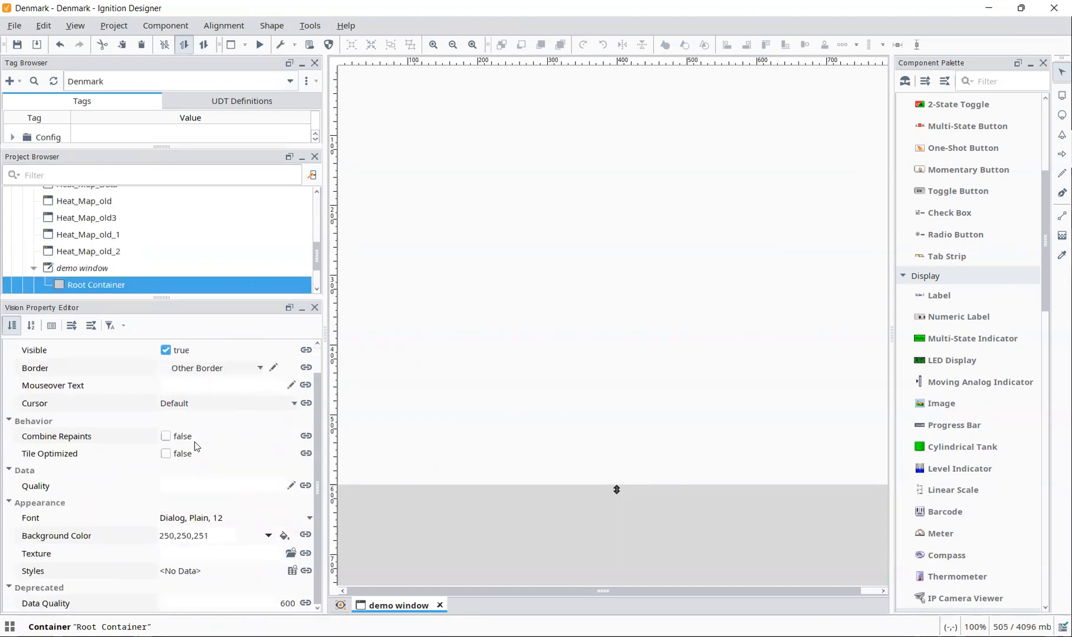
scroll(196, 455, up, 1)
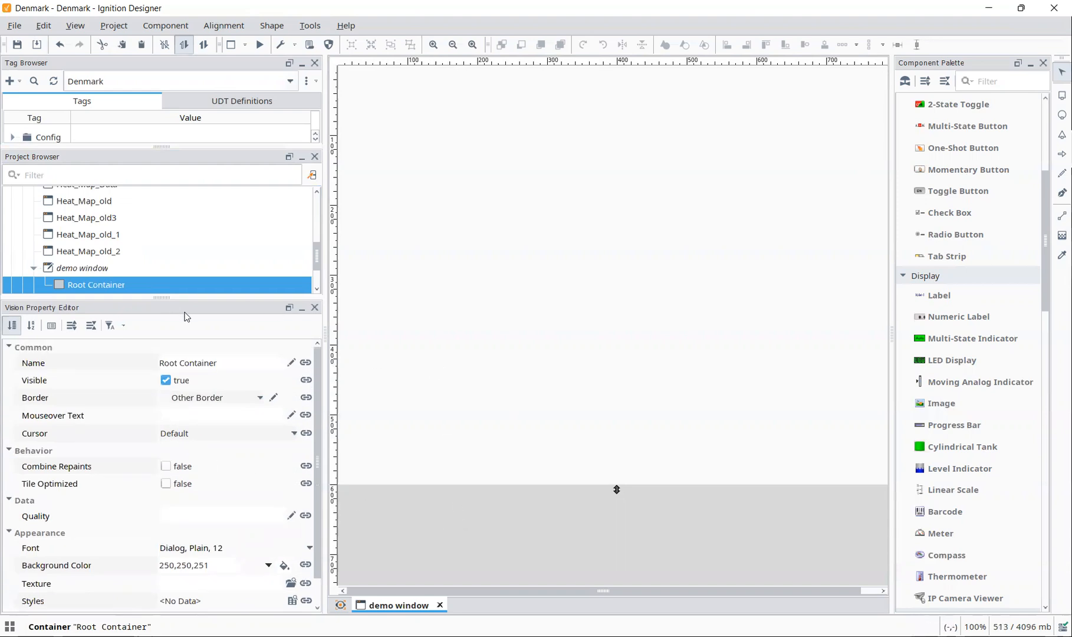
click(233, 368)
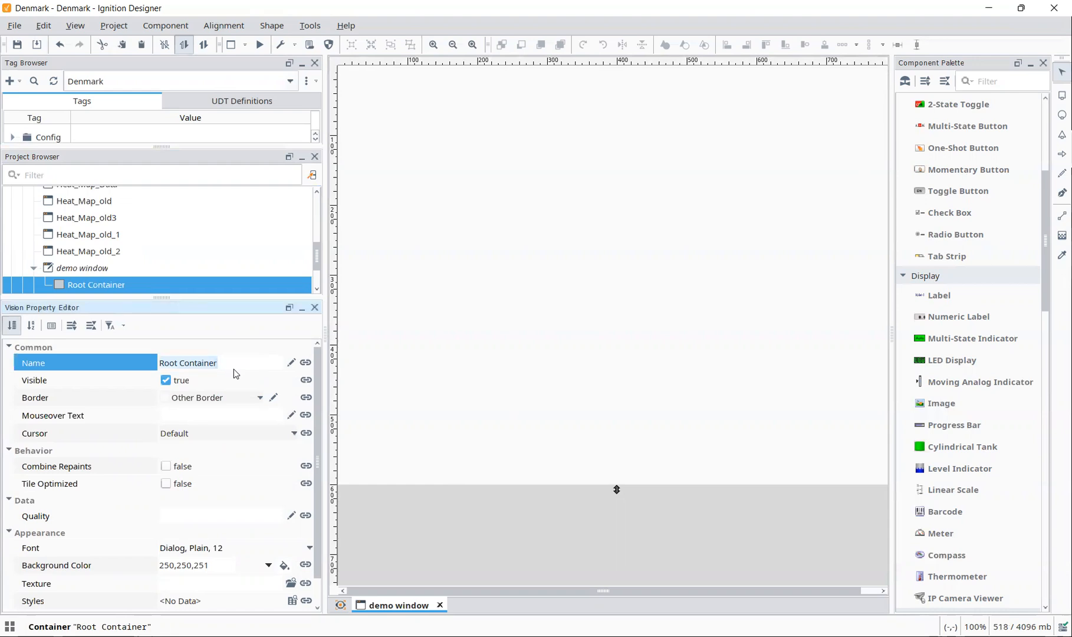
text(demo r)
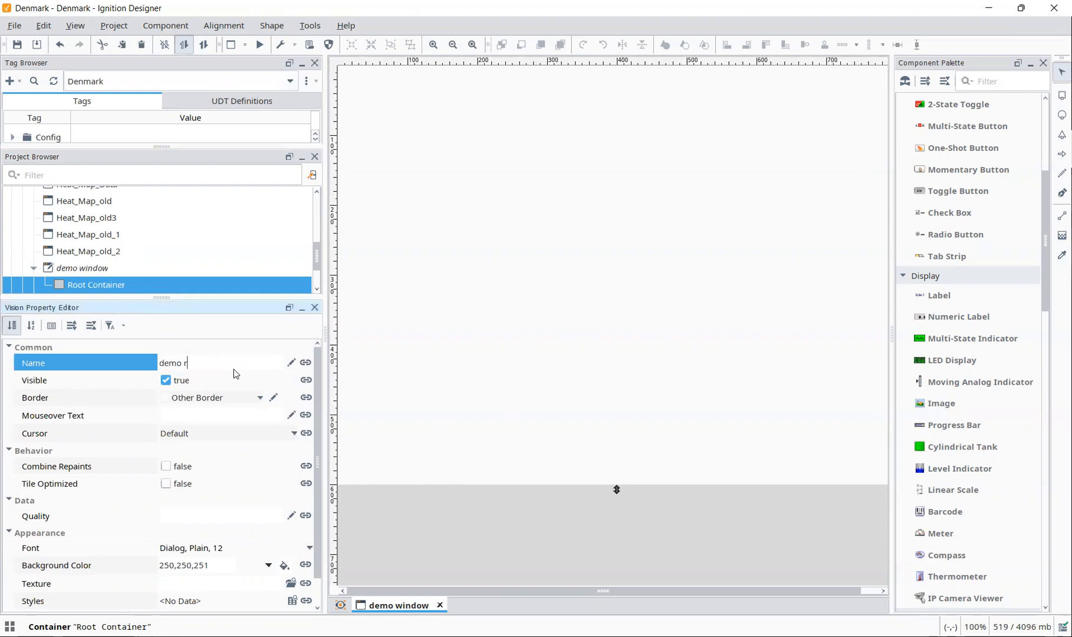
text(oot container)
key(Return)
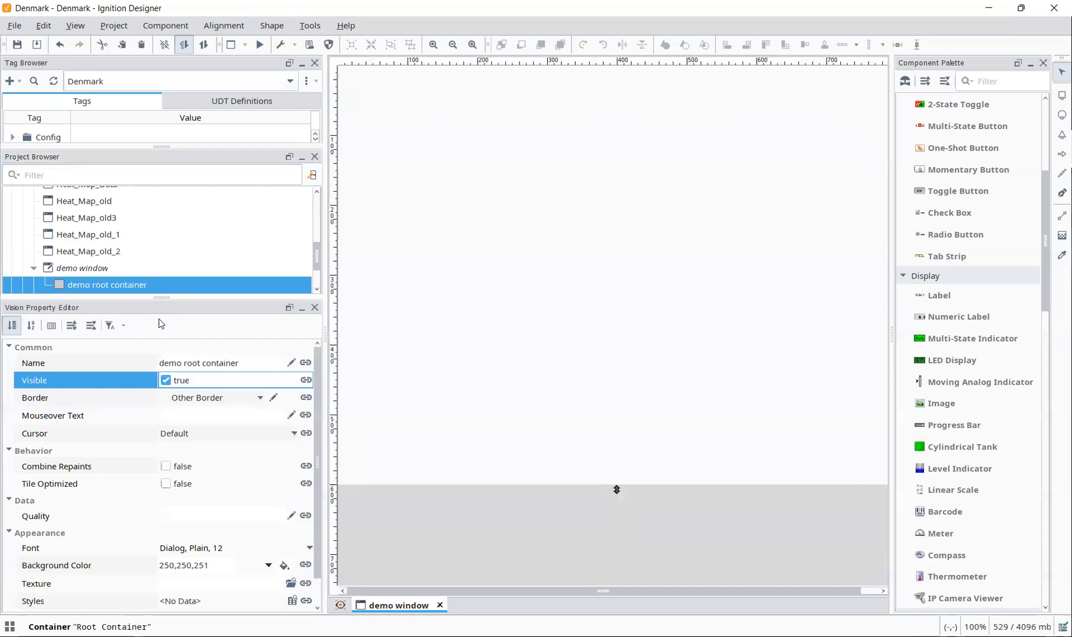
Step: Turn the root container's visibility off and back on
click(168, 381)
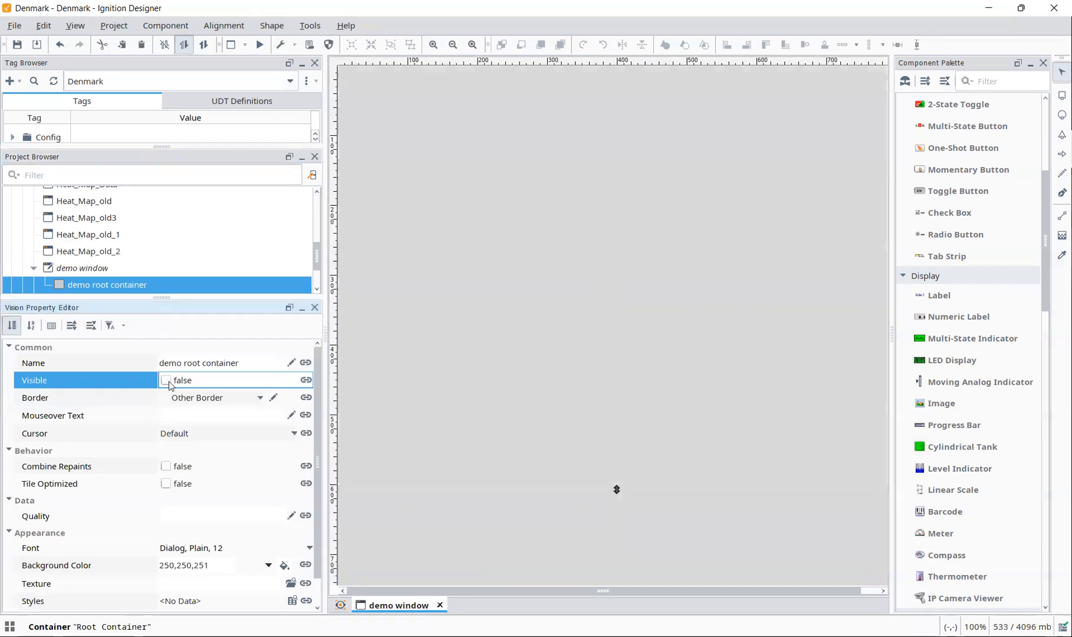
click(168, 381)
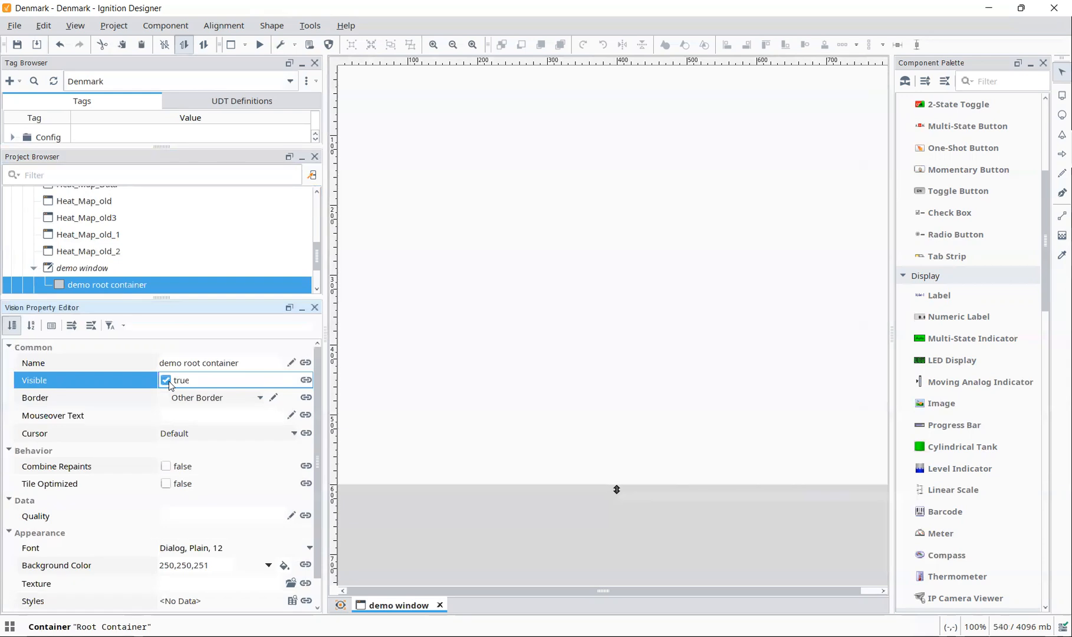
Step: Set the root container's background color to dark blue 2B2B65 with the color wheel
scroll(203, 414, down, 1)
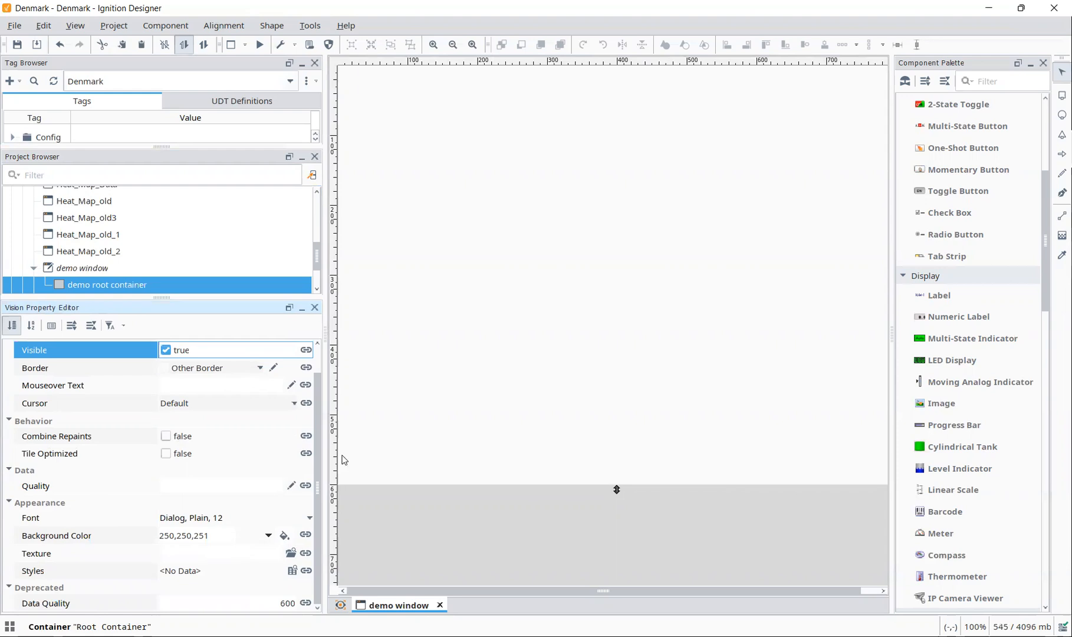
click(269, 535)
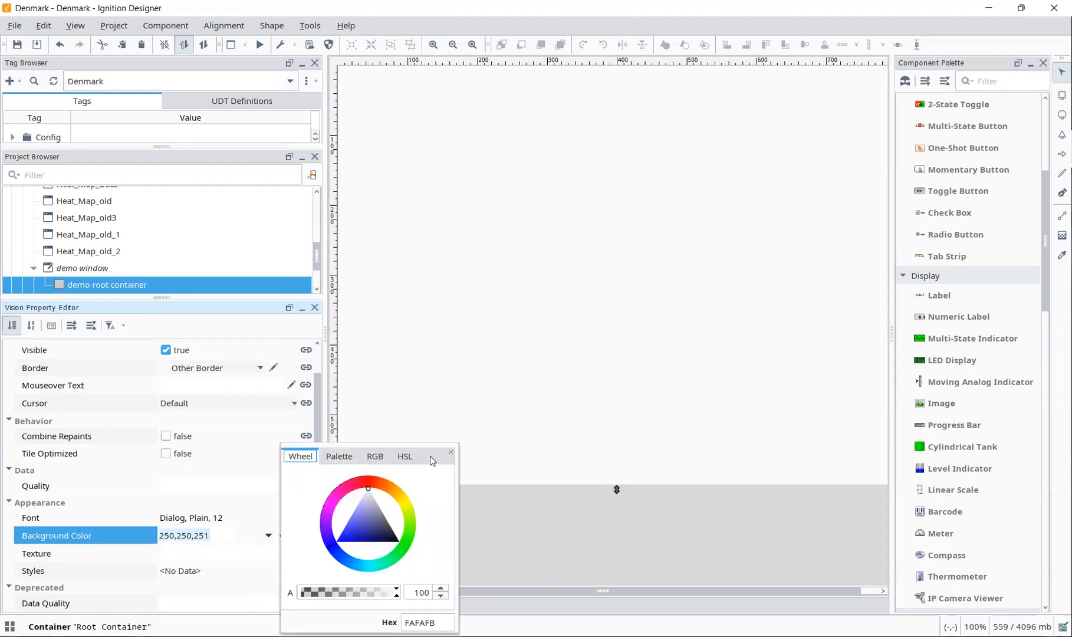
click(342, 458)
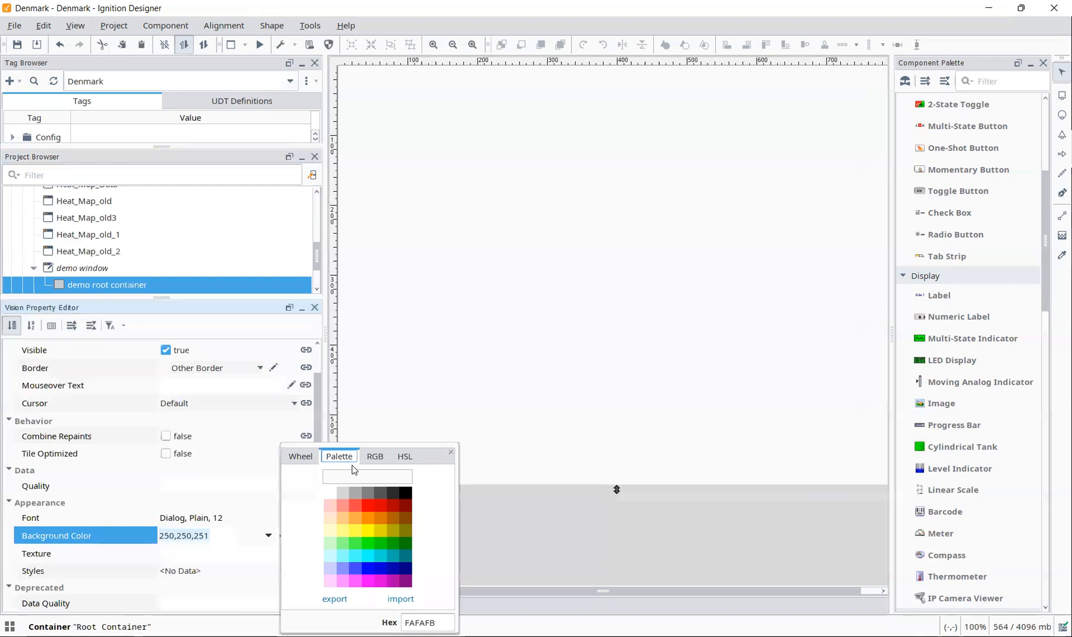
click(301, 457)
mouse_move(366, 493)
mouse_down()
mouse_move(363, 524)
mouse_move(366, 496)
mouse_move(390, 525)
mouse_up()
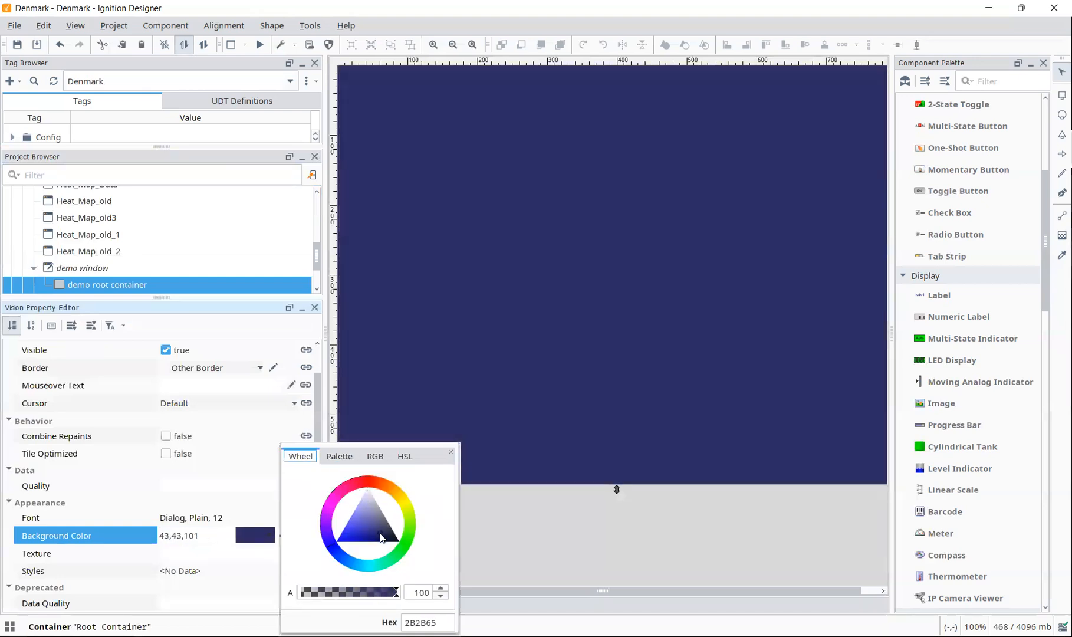
Step: Try yellow and cyan palette swatches for the background color, ending on teal 0,172,172
click(339, 456)
click(367, 537)
click(372, 552)
click(388, 550)
Step: Adjust the background color by RGB to 0,79,172, and by HSL to hue 296 and saturation 29
click(376, 456)
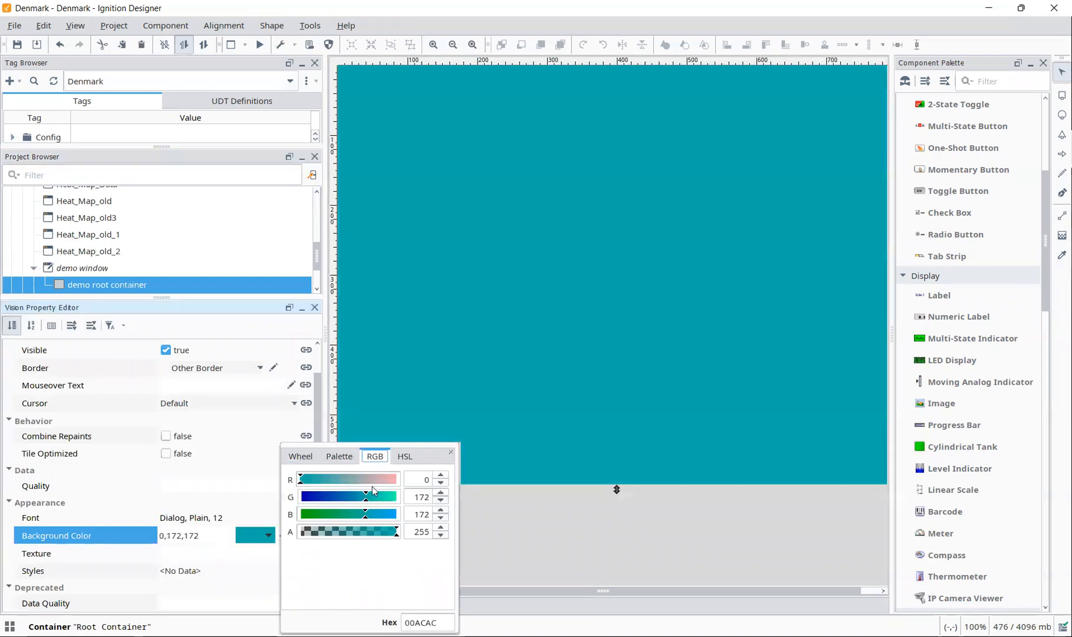
click(422, 479)
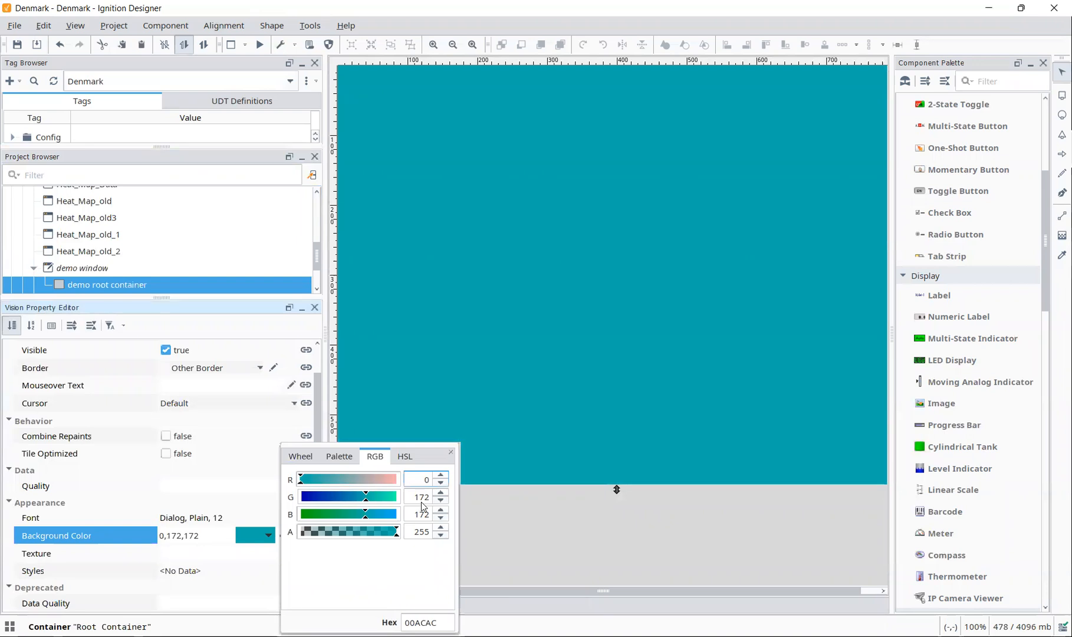
text(28)
drag(365, 497, 331, 497)
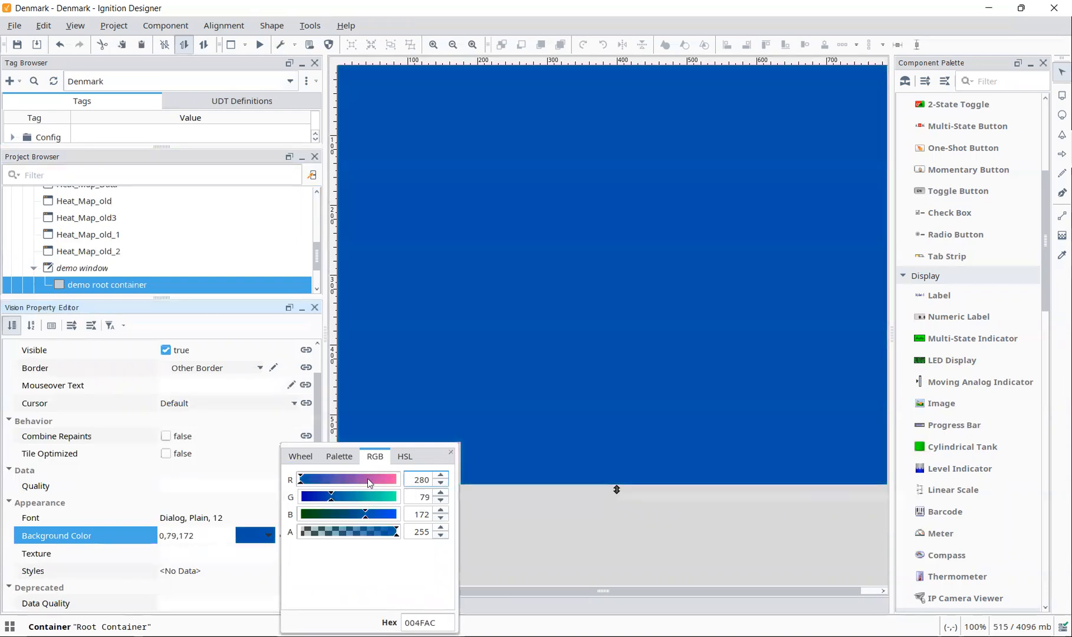
click(404, 456)
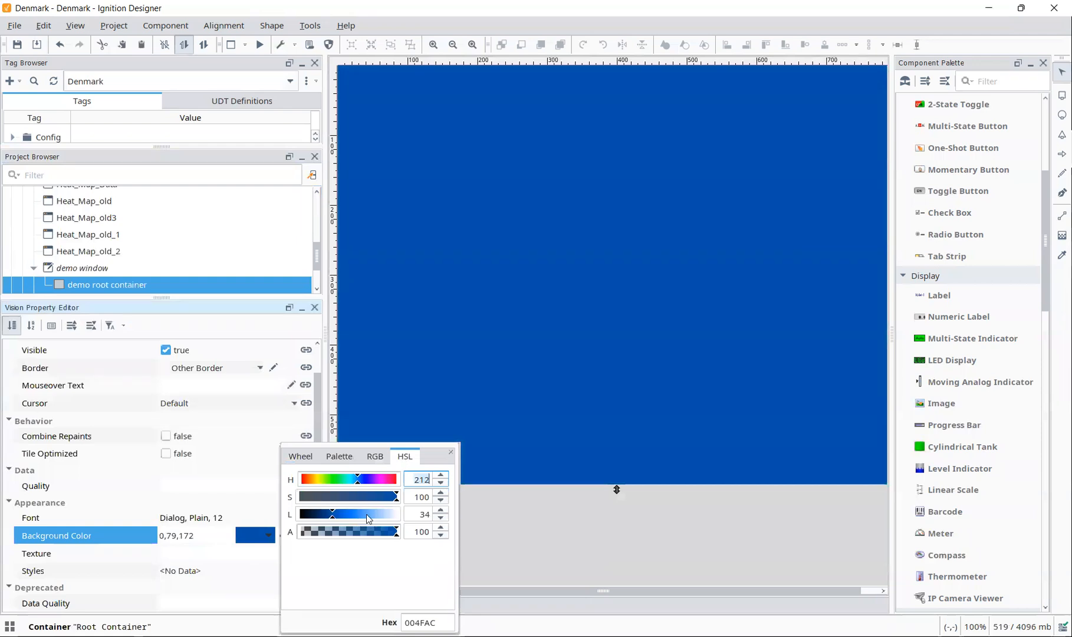
mouse_move(395, 496)
mouse_down()
mouse_move(327, 497)
mouse_move(379, 483)
mouse_up()
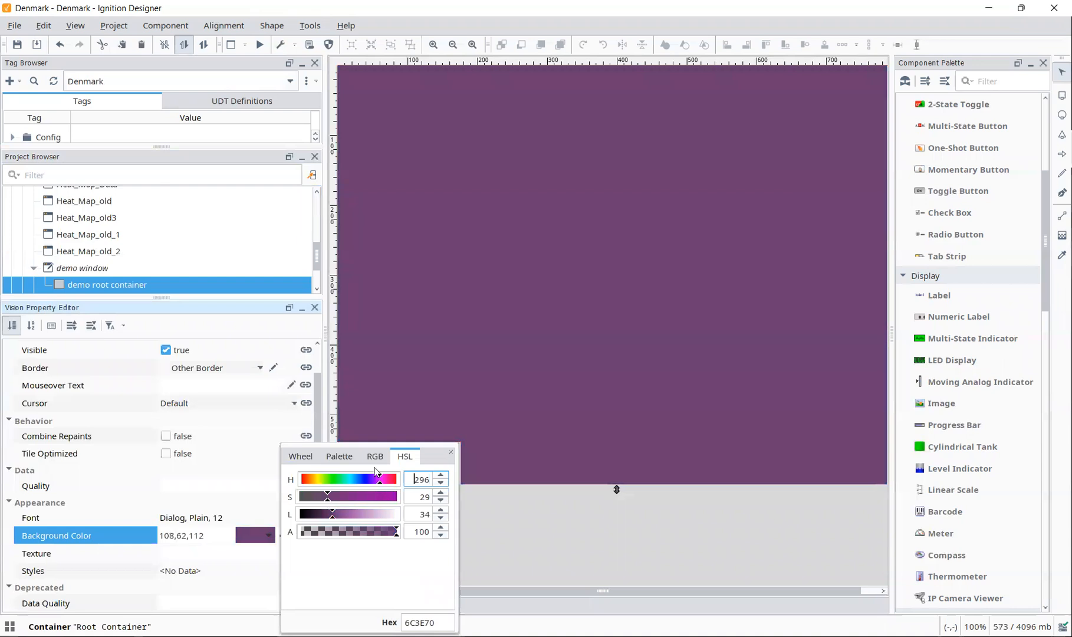
Step: Set the root container's background color to black from the palette swatches and close the color chooser
click(299, 459)
click(341, 458)
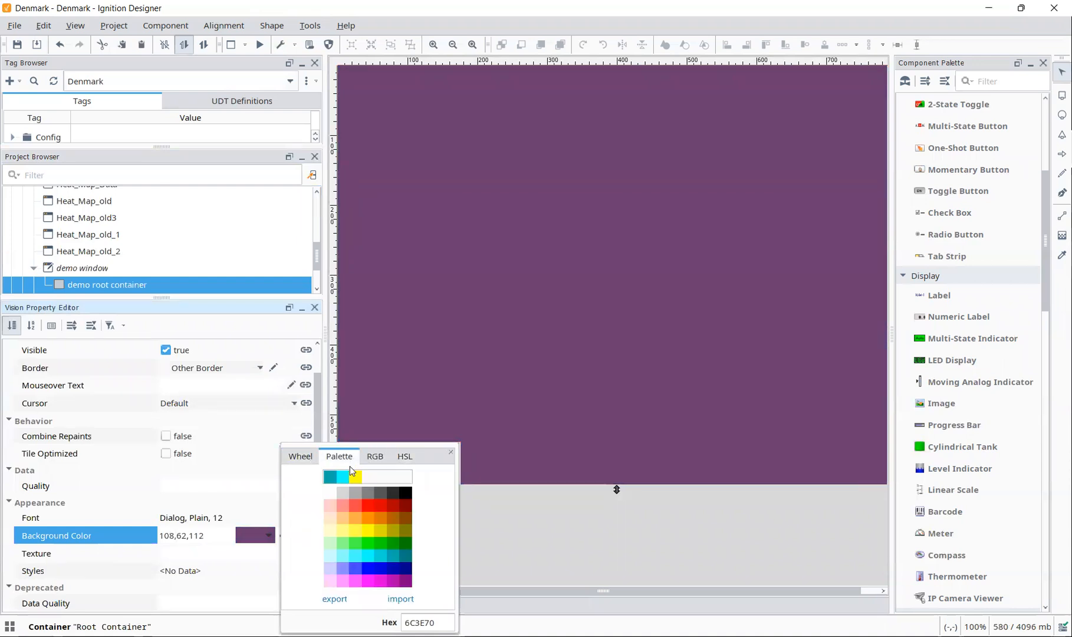
click(407, 491)
click(451, 452)
Step: Select the root container's Quality property and sort the property list alphabetically
scroll(231, 529, up, 1)
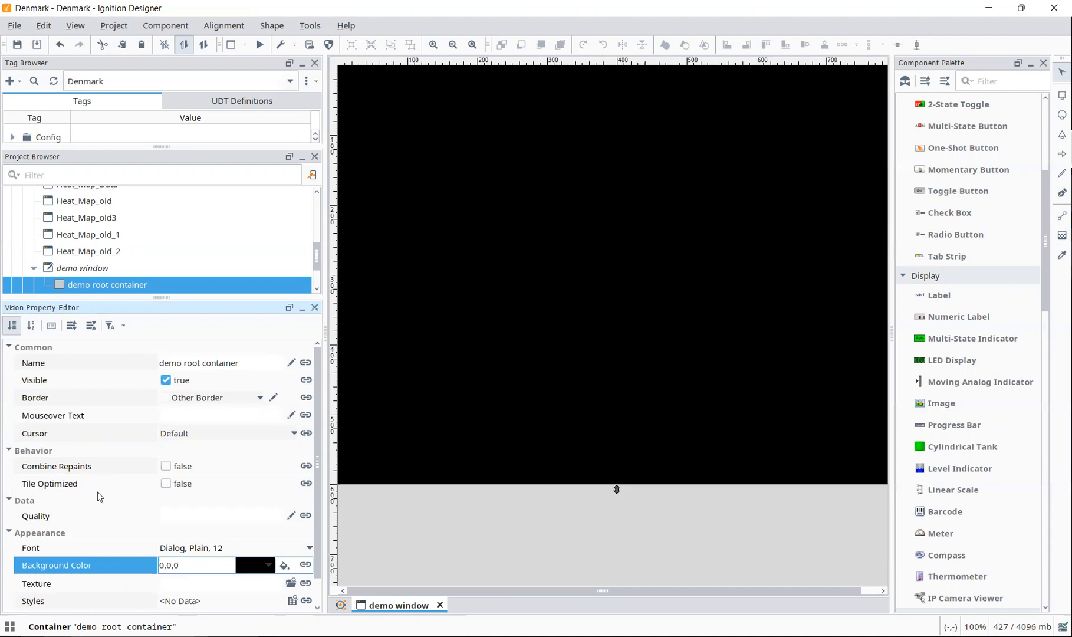
scroll(97, 494, down, 1)
click(35, 489)
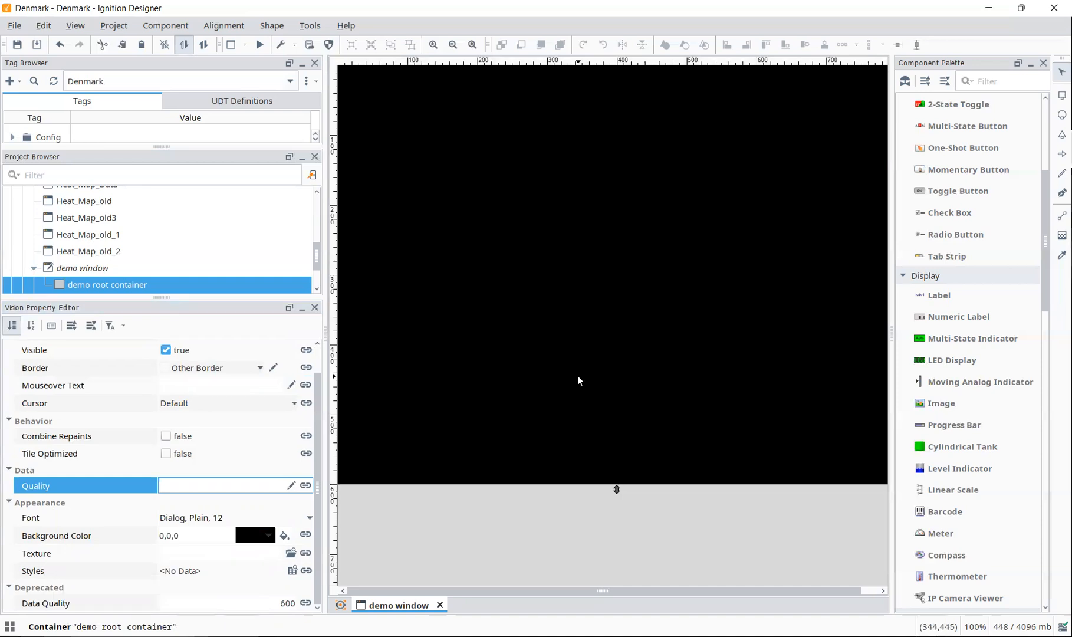
click(31, 326)
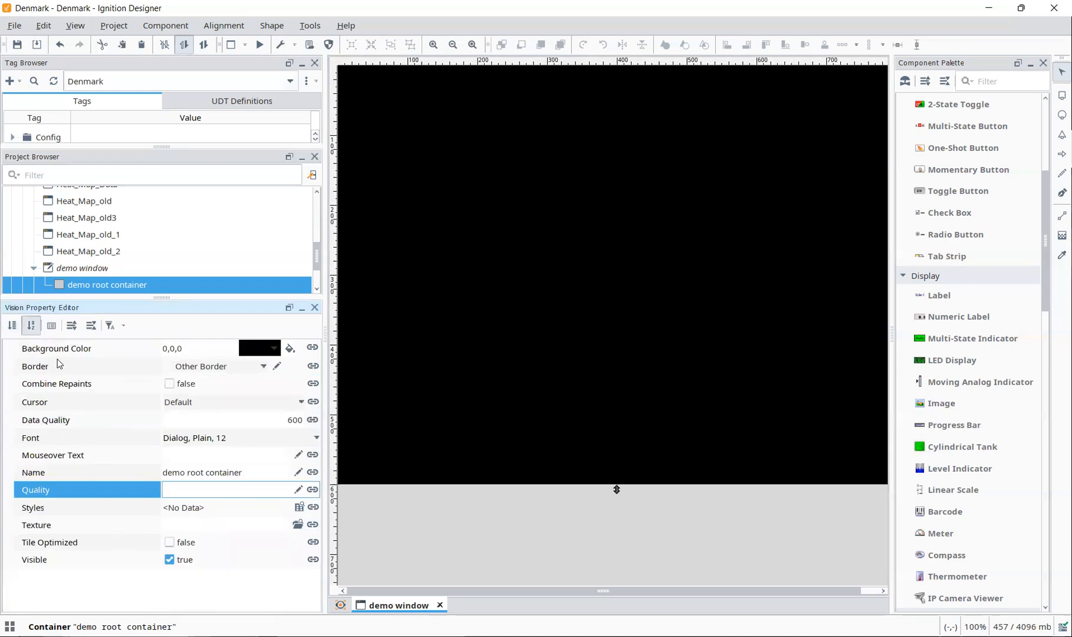
Step: Show the property descriptions for Quality and Cursor, and hide the description area again
click(53, 325)
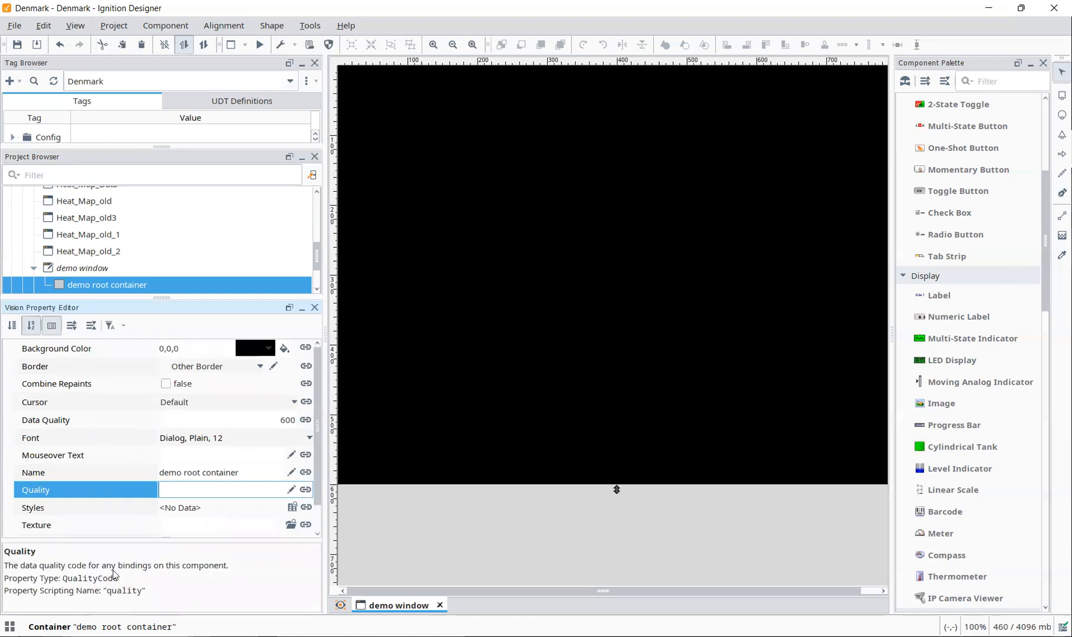
click(55, 406)
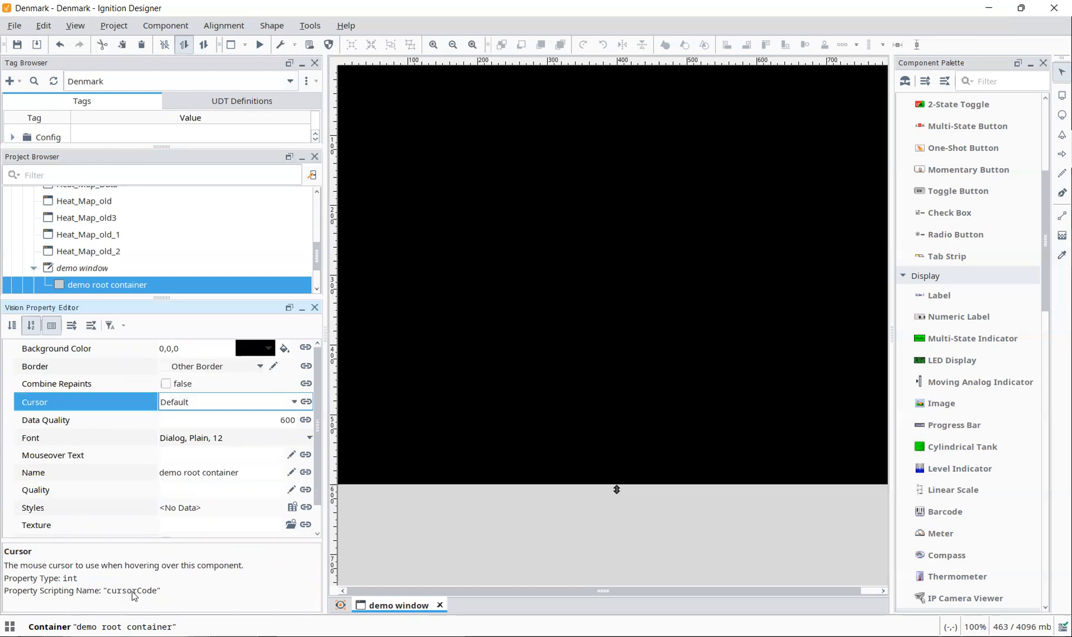
click(53, 326)
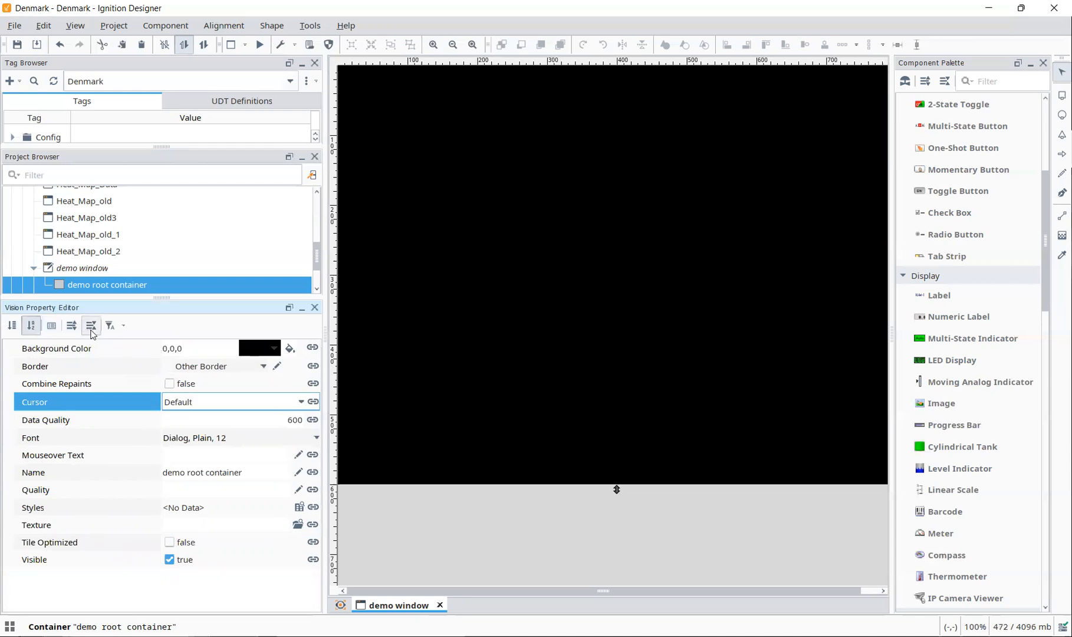
Step: Group the properties by category again, and collapse and re-expand all categories
click(12, 325)
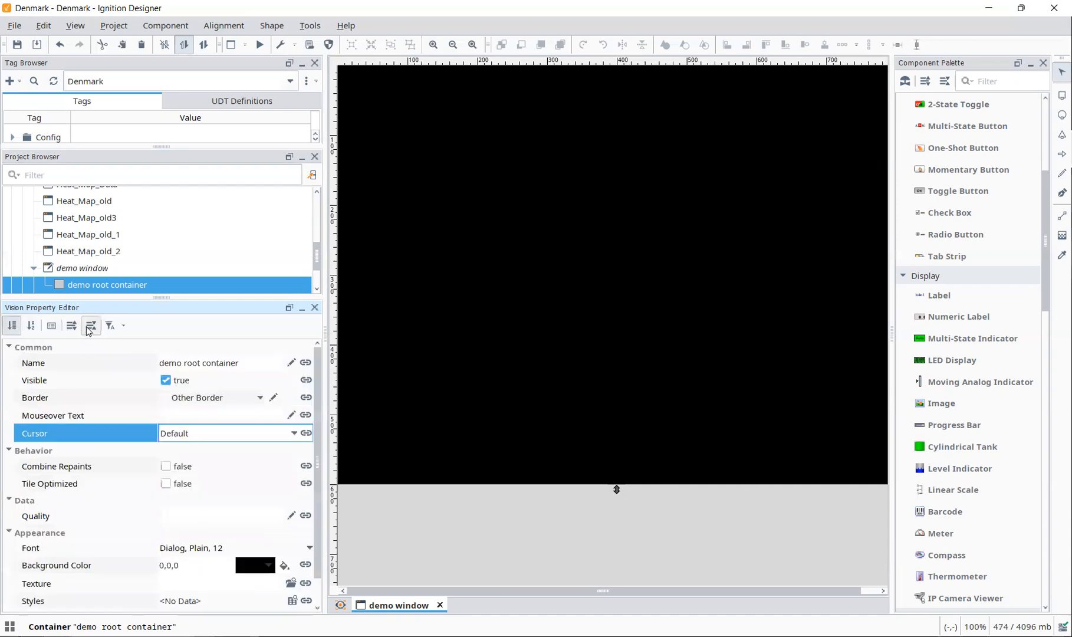
click(89, 328)
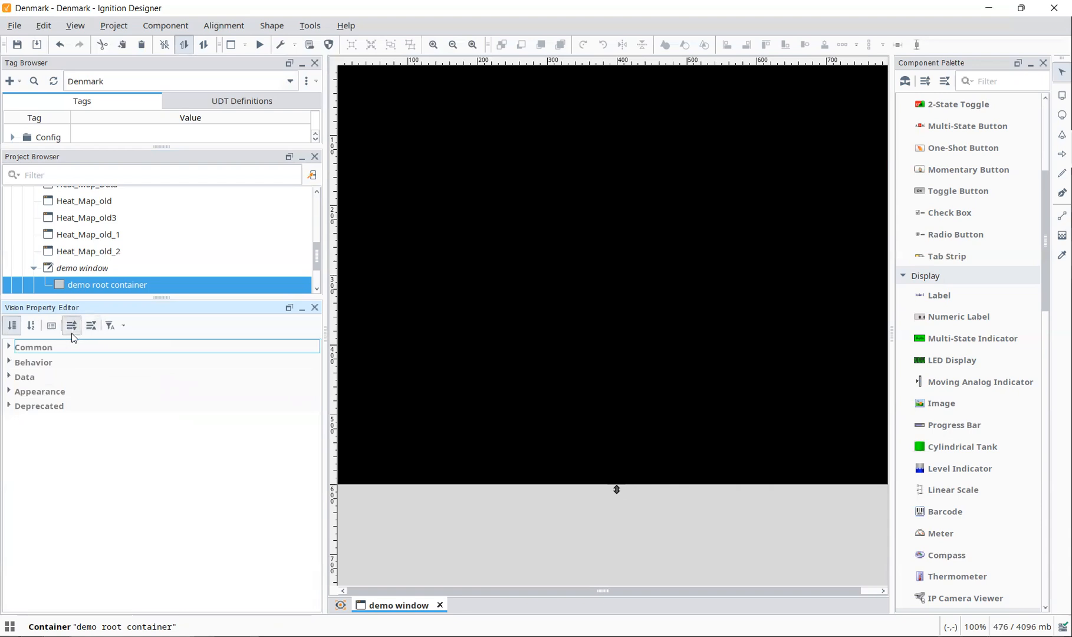
click(71, 325)
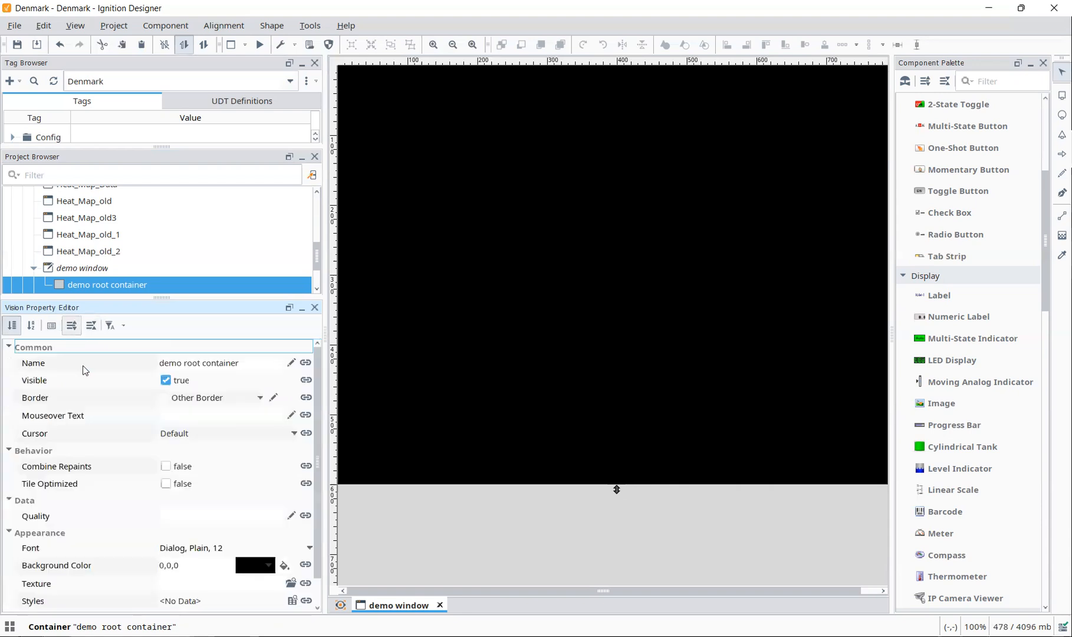
Step: Filter the root container's properties by Basic, Standard and Expert in turn, ending on All
click(124, 328)
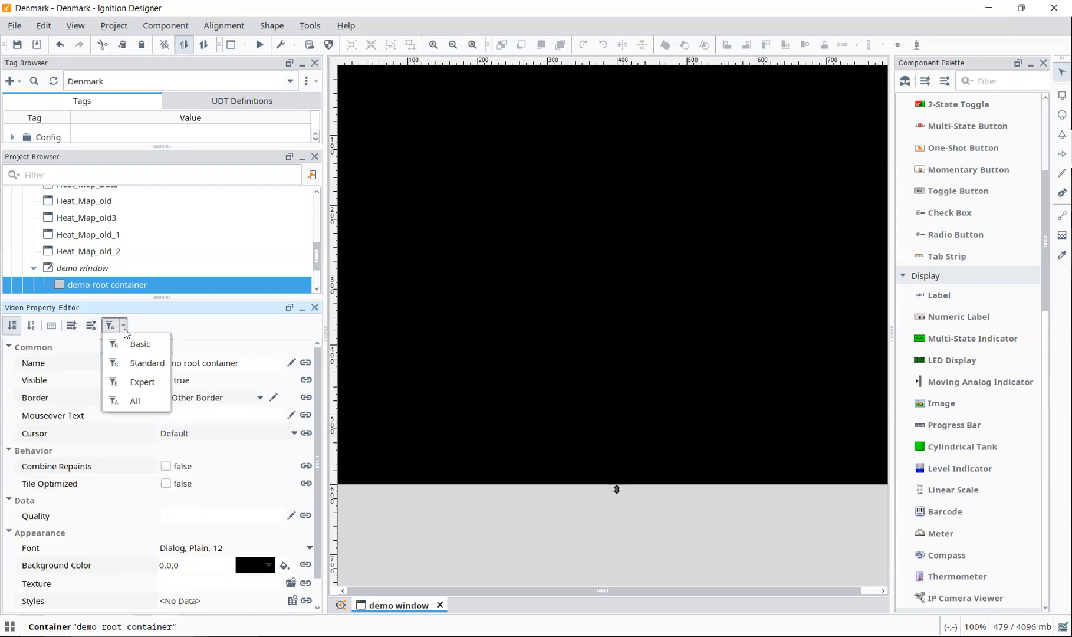
click(147, 352)
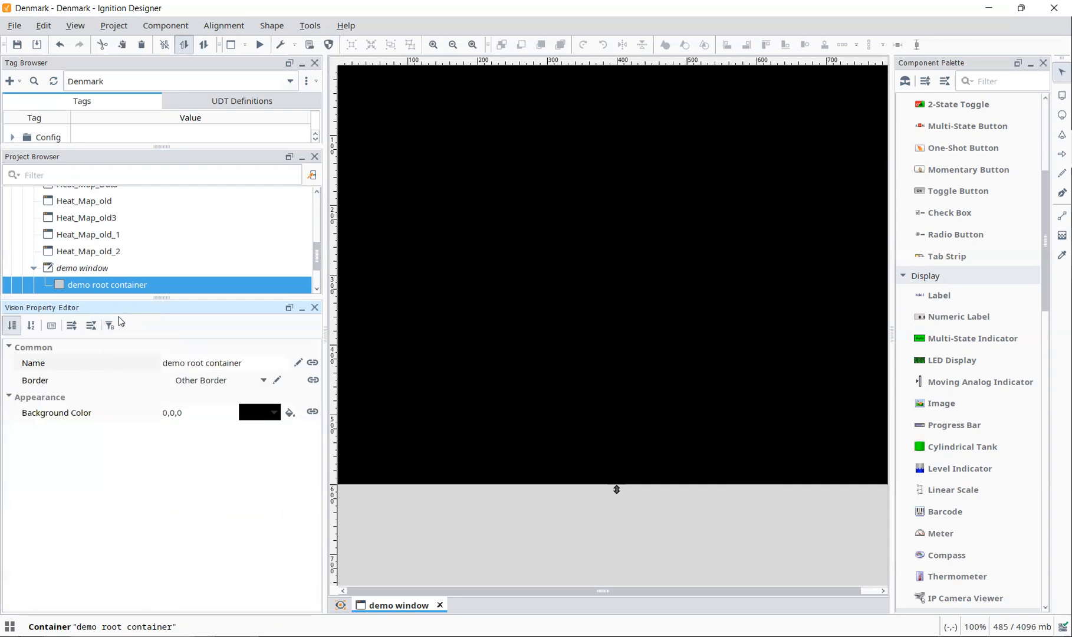
click(127, 329)
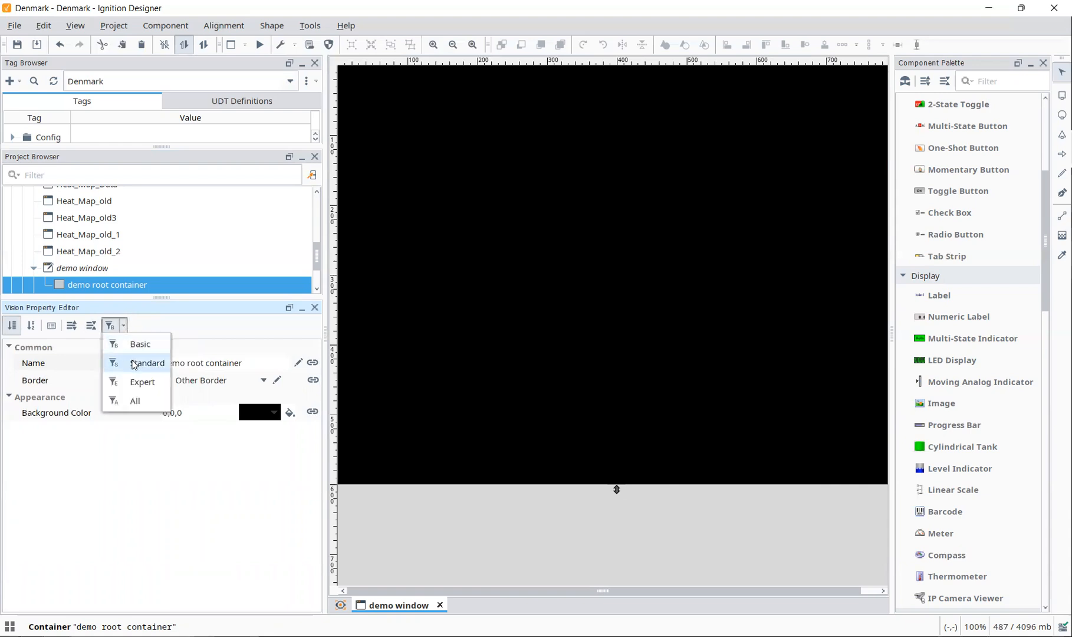
click(135, 362)
click(125, 329)
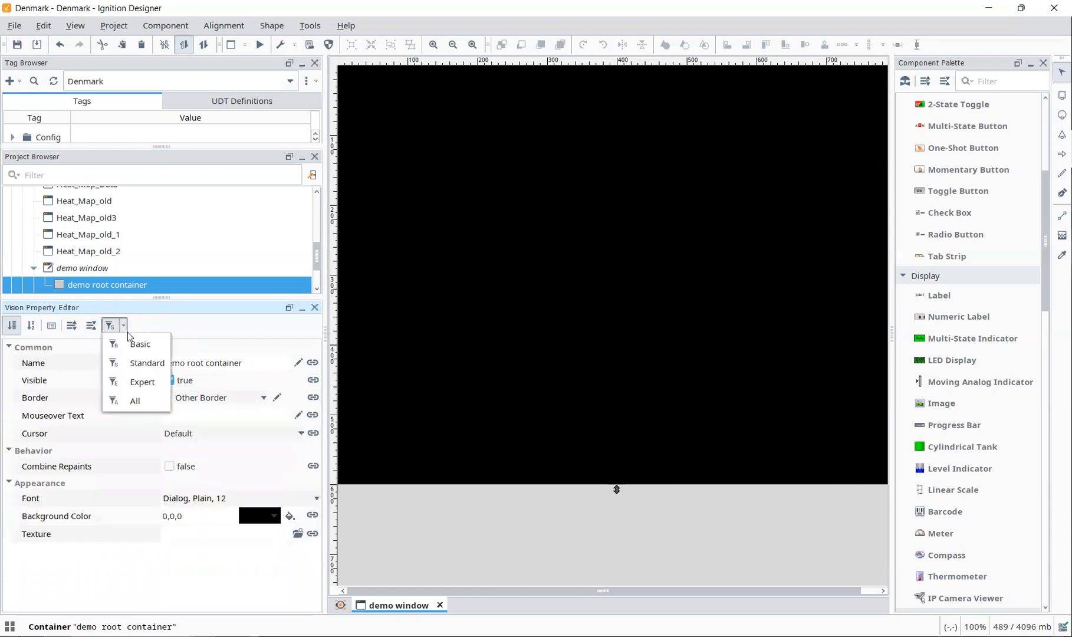
click(136, 385)
click(125, 329)
click(134, 401)
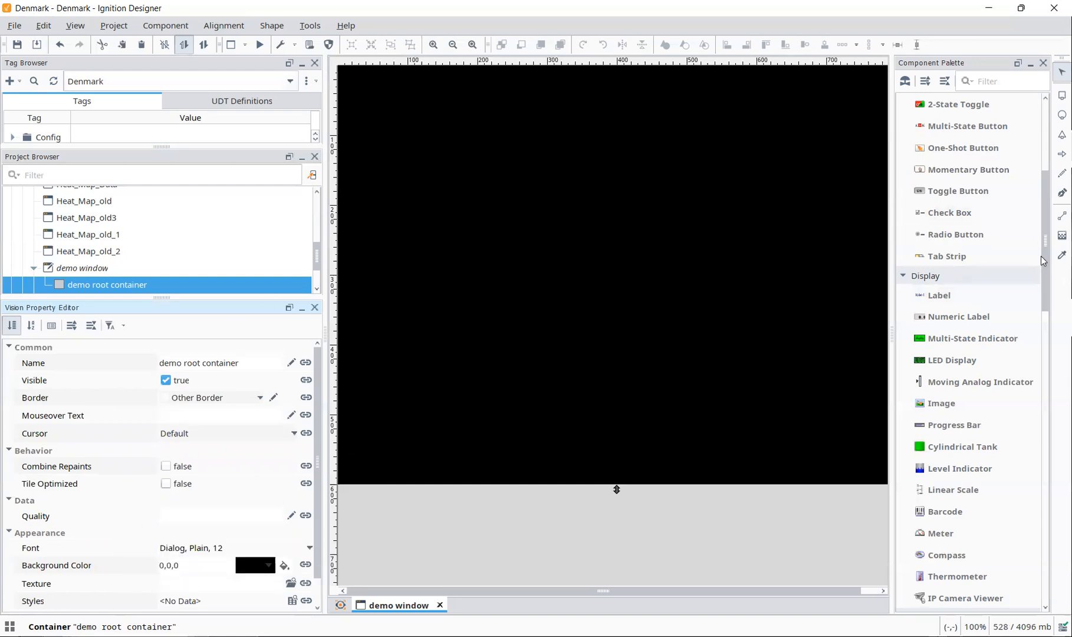
Step: Search the component palette for "button" and clear the search
drag(1049, 257, 1033, 187)
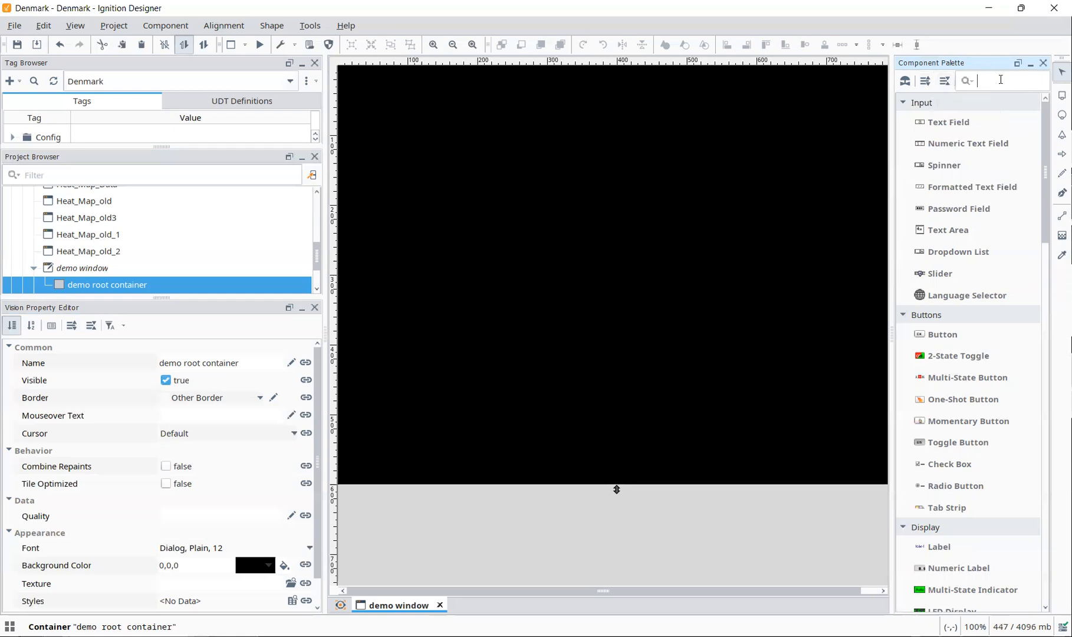
text(butto)
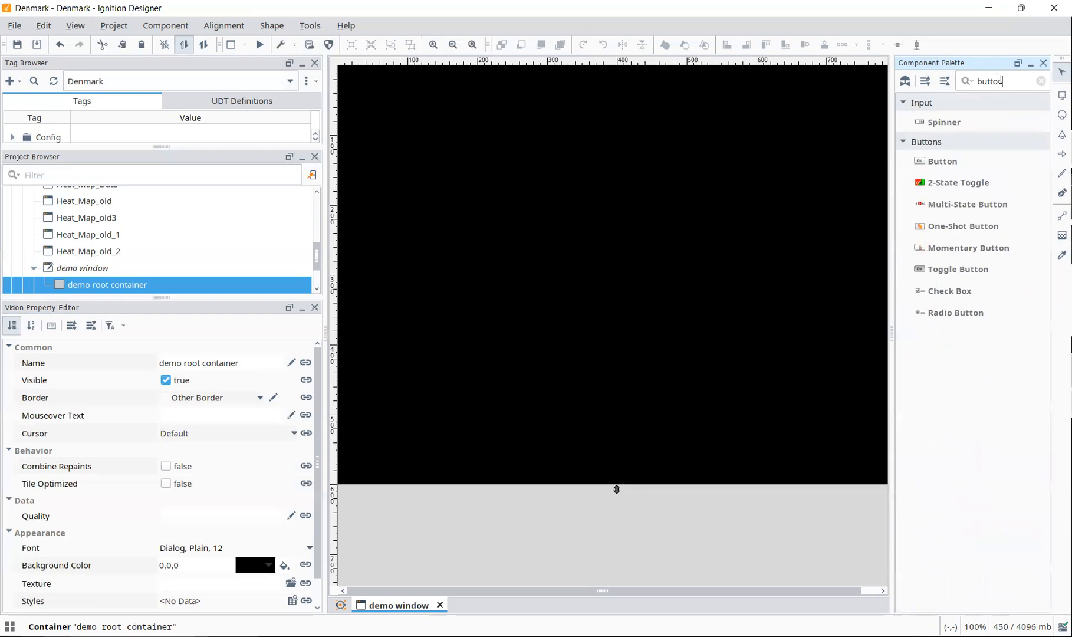
text(n)
click(1040, 82)
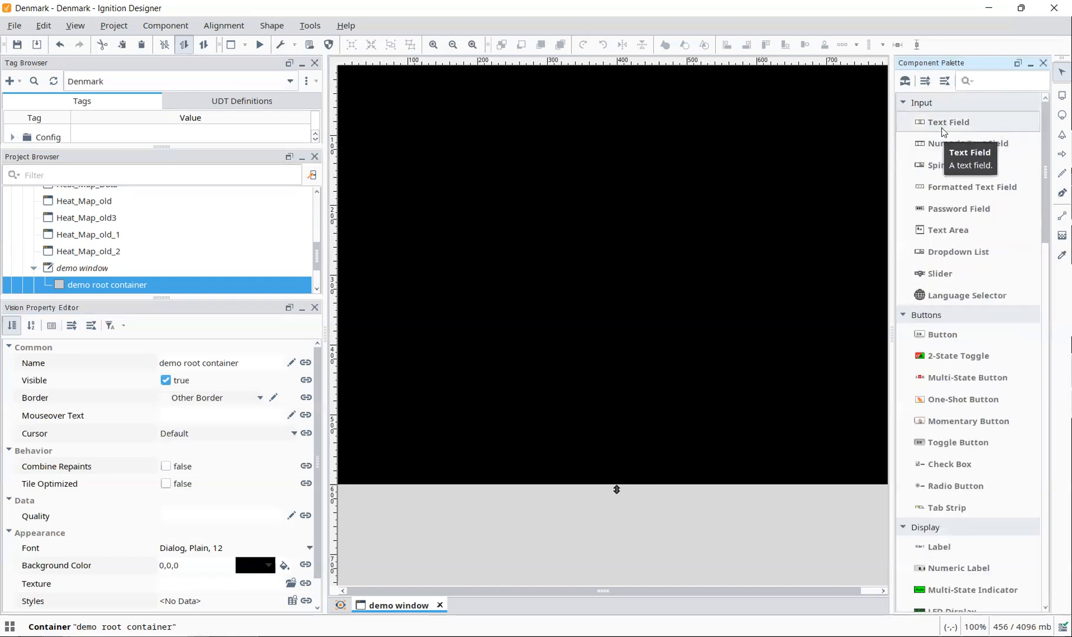
Step: Draw a Text Field about 188 by 56 pixels in the demo window at about (135, 61)
click(941, 130)
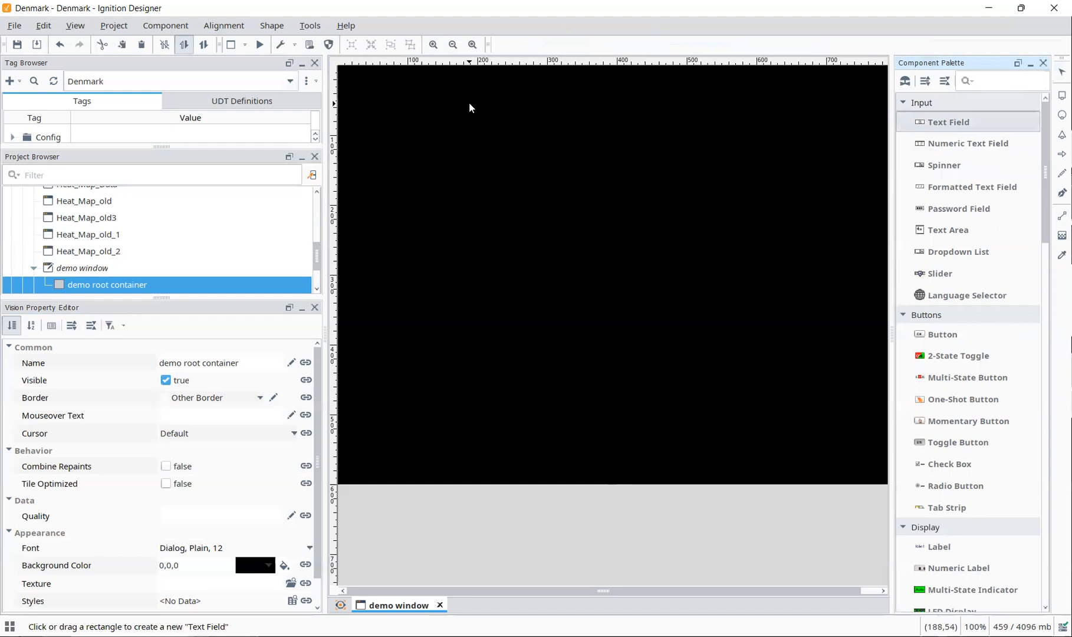
drag(432, 108, 563, 147)
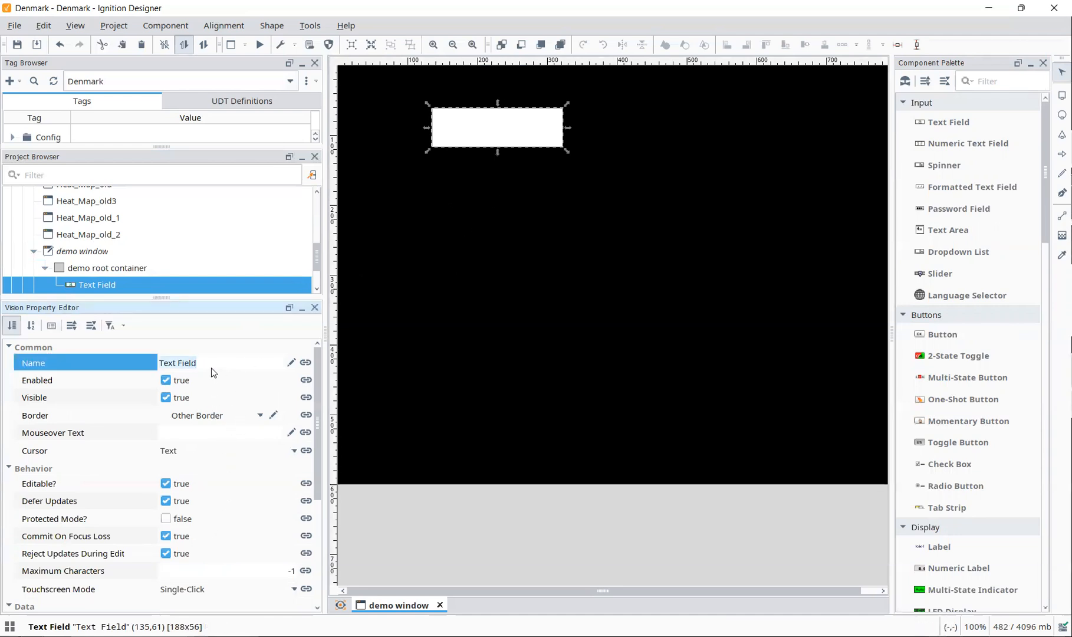
Step: Turn the text field's Enabled and Visible properties off and back on, one after the other
click(167, 381)
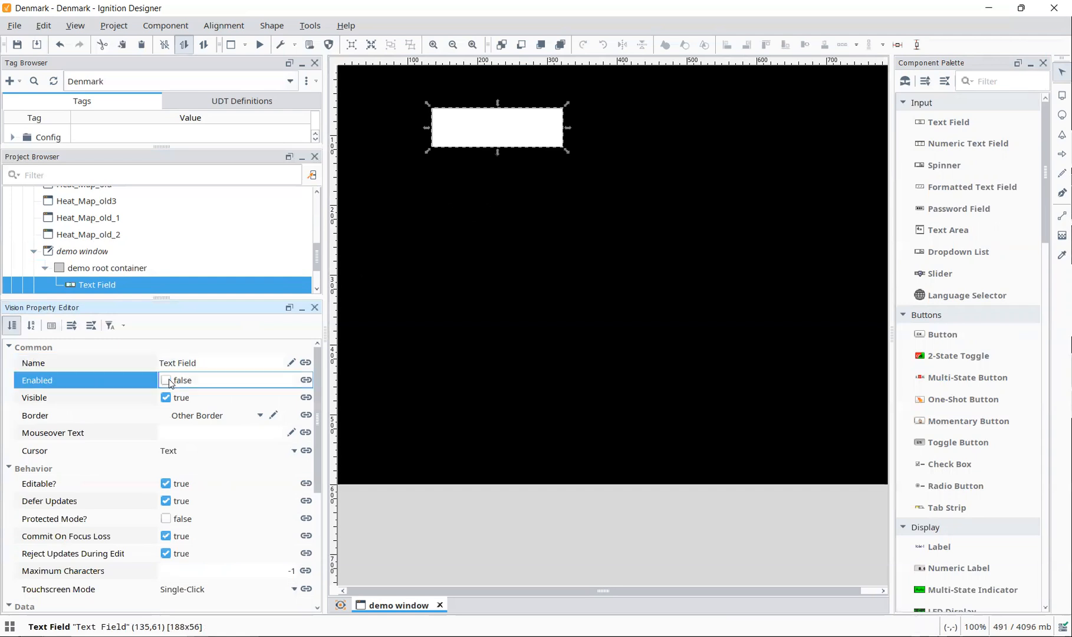
click(167, 380)
click(167, 398)
click(167, 398)
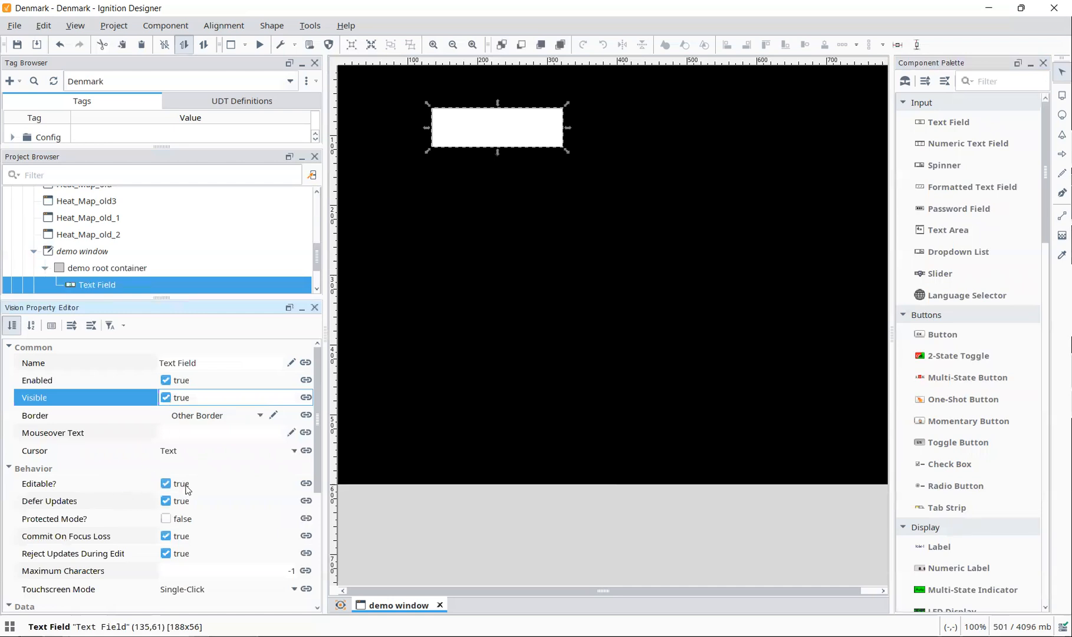
Step: Set the text field's text to "Hi its a demo session"
scroll(224, 500, down, 3)
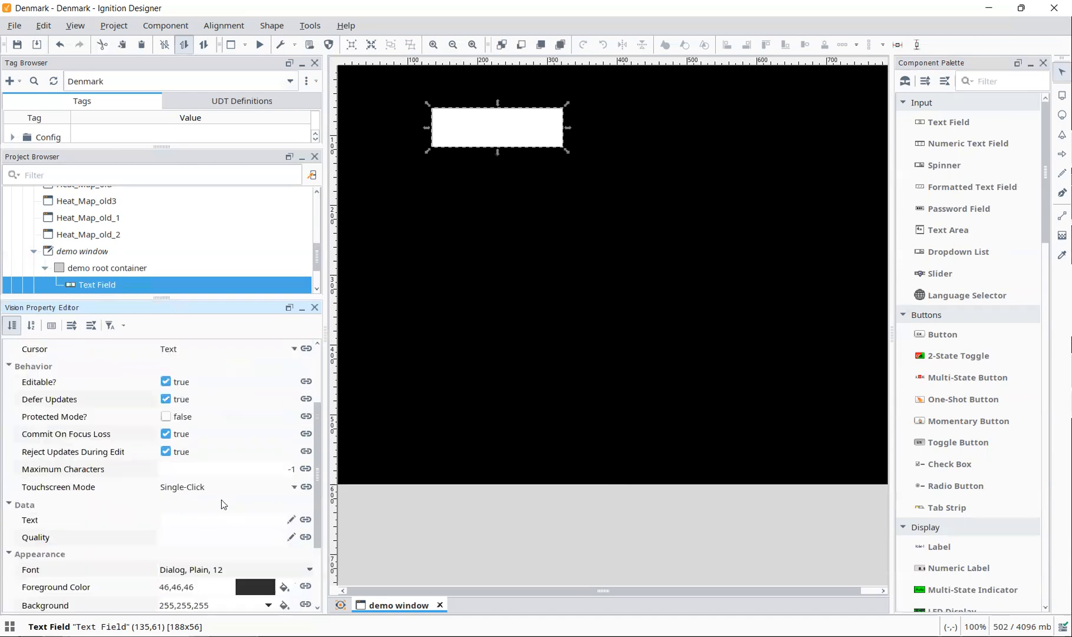
click(214, 519)
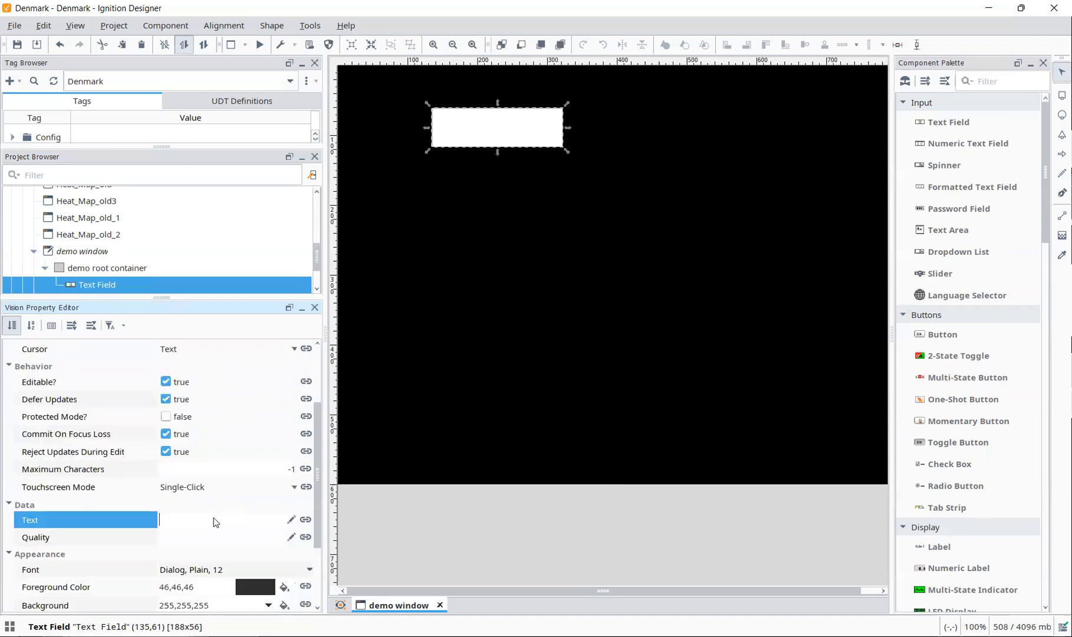
text(Hi its a demo session)
key(Return)
click(516, 136)
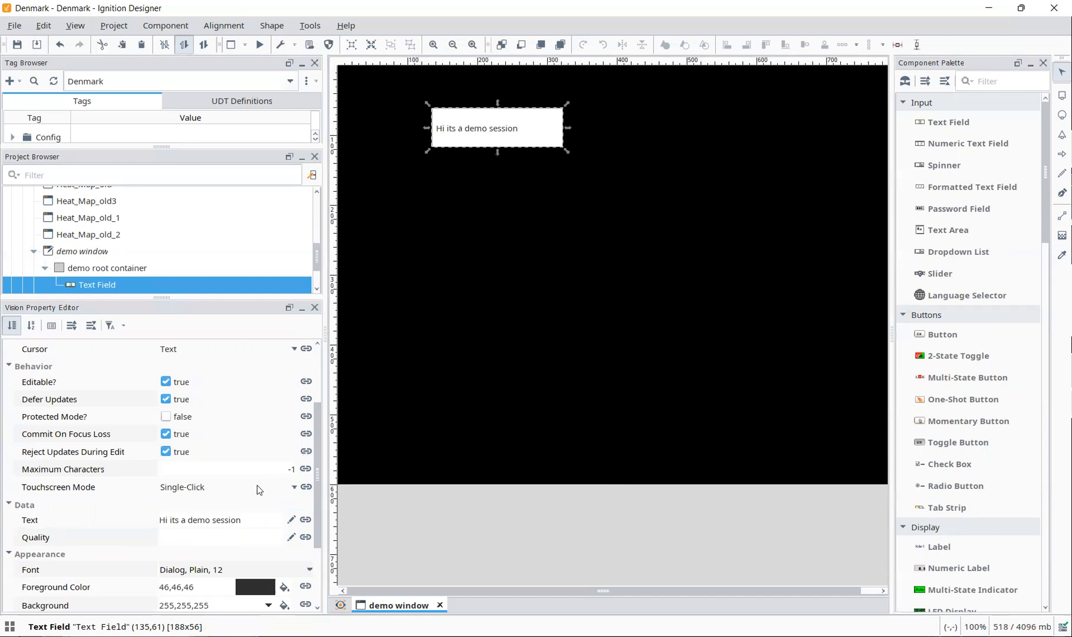
scroll(241, 495, up, 3)
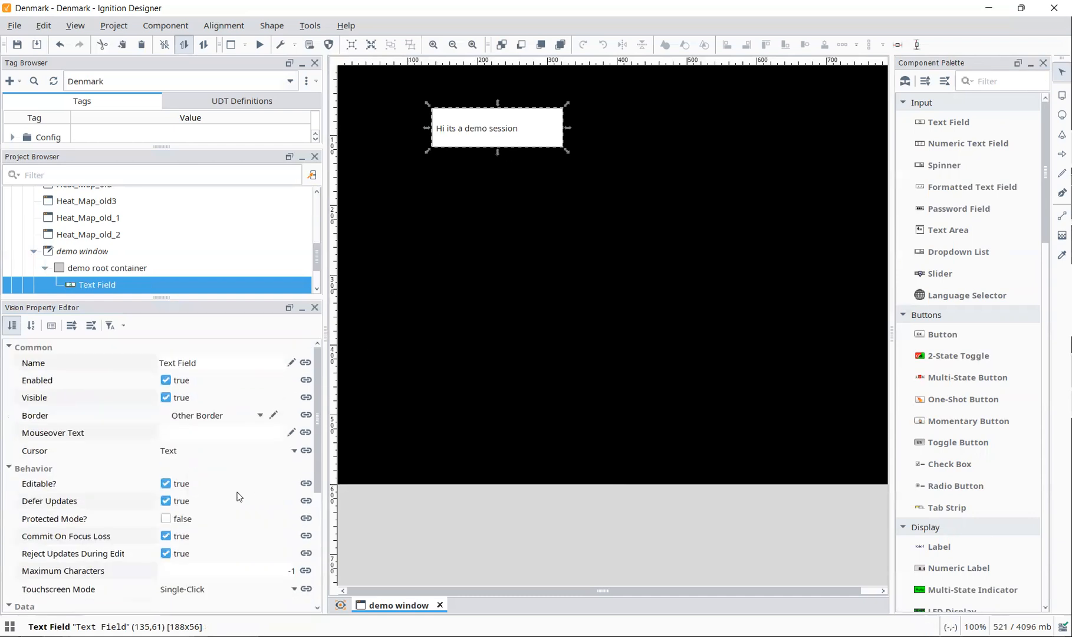
Step: In preview mode, append " i can still edit it" to the text field's text, and check its Text property back in design mode
click(260, 44)
click(541, 133)
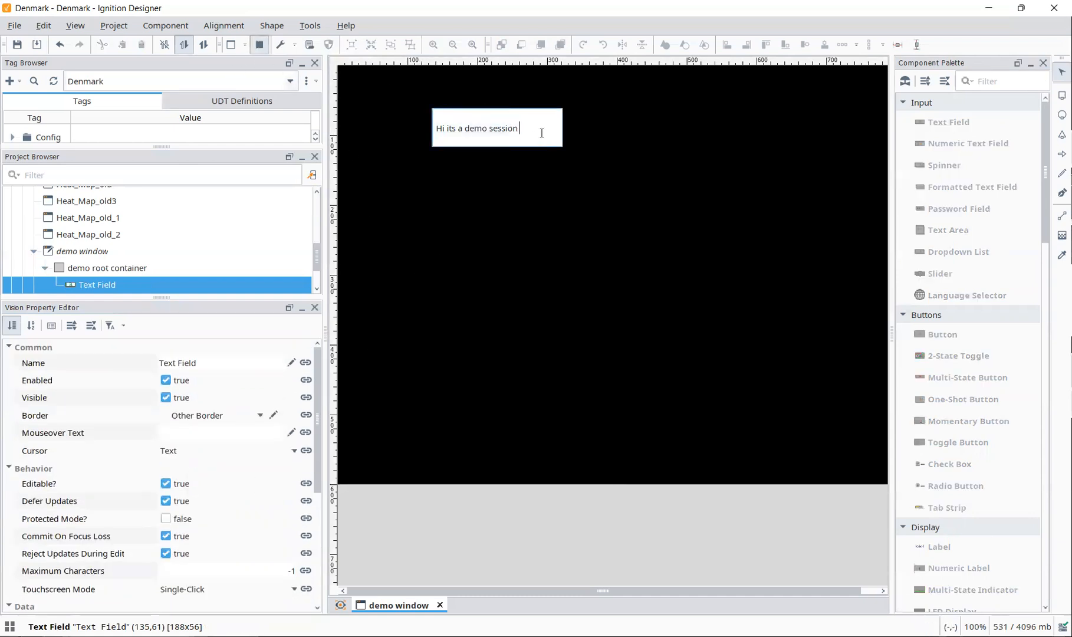
text(i)
text( cna)
key(BackSpace)
key(BackSpace)
key(BackSpace)
text(an still edit it)
click(257, 47)
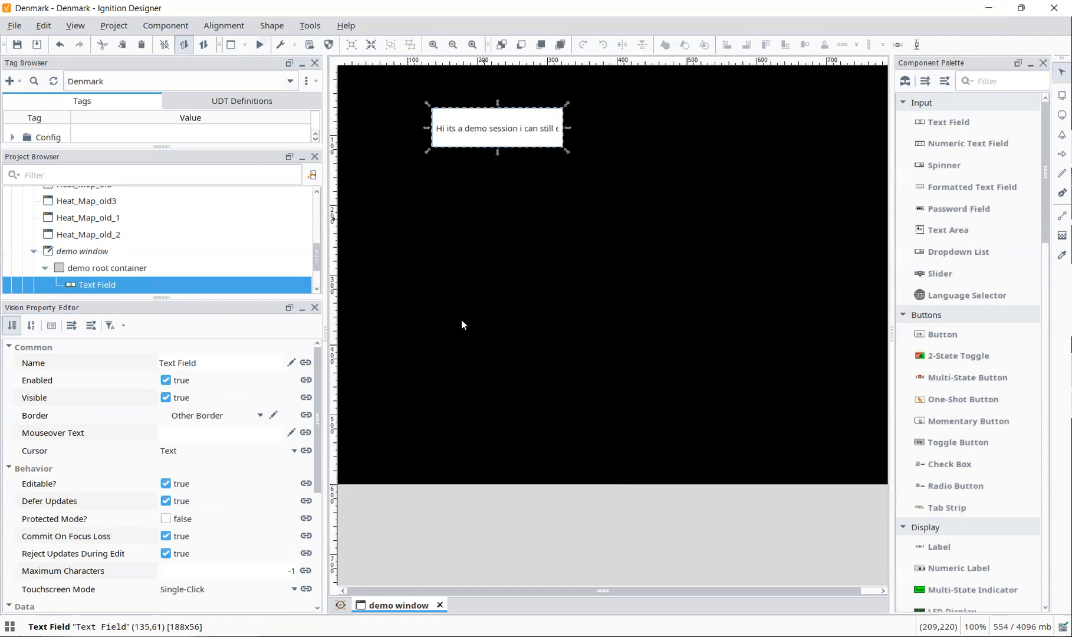
scroll(224, 480, down, 4)
click(236, 416)
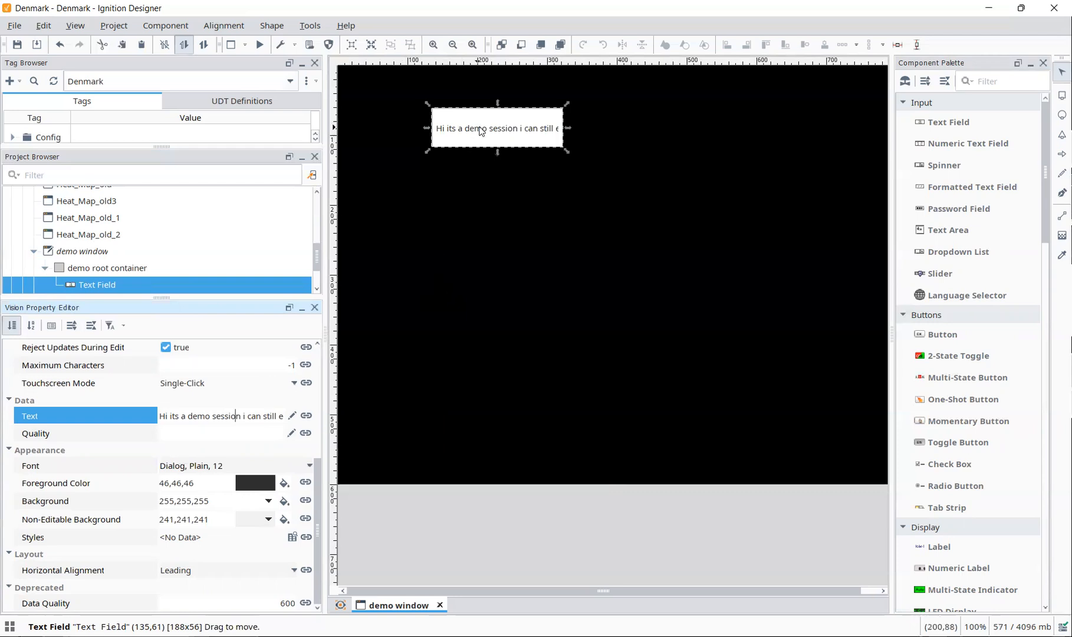
Step: Turn off the text field's Editable? property and test in preview mode whether its text can be edited
scroll(295, 432, up, 5)
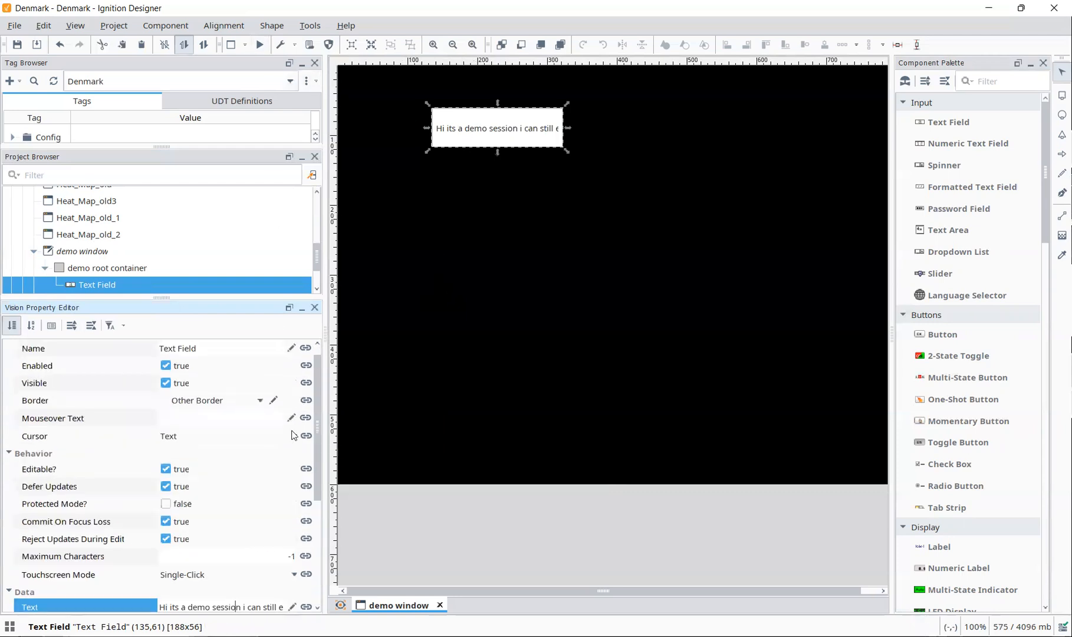
click(166, 469)
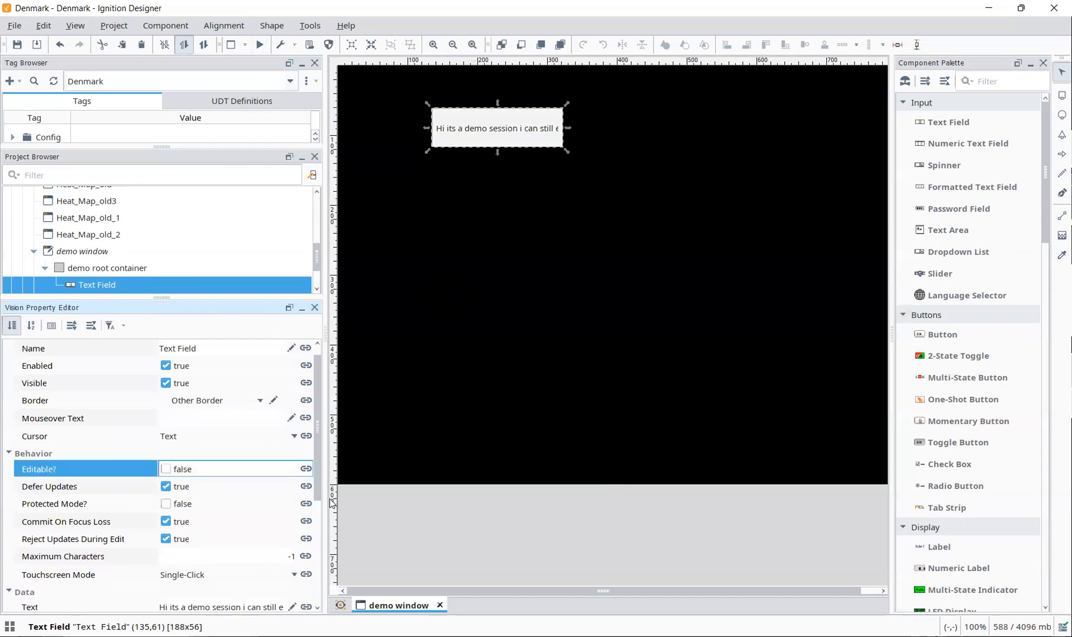
click(260, 44)
click(524, 134)
click(546, 133)
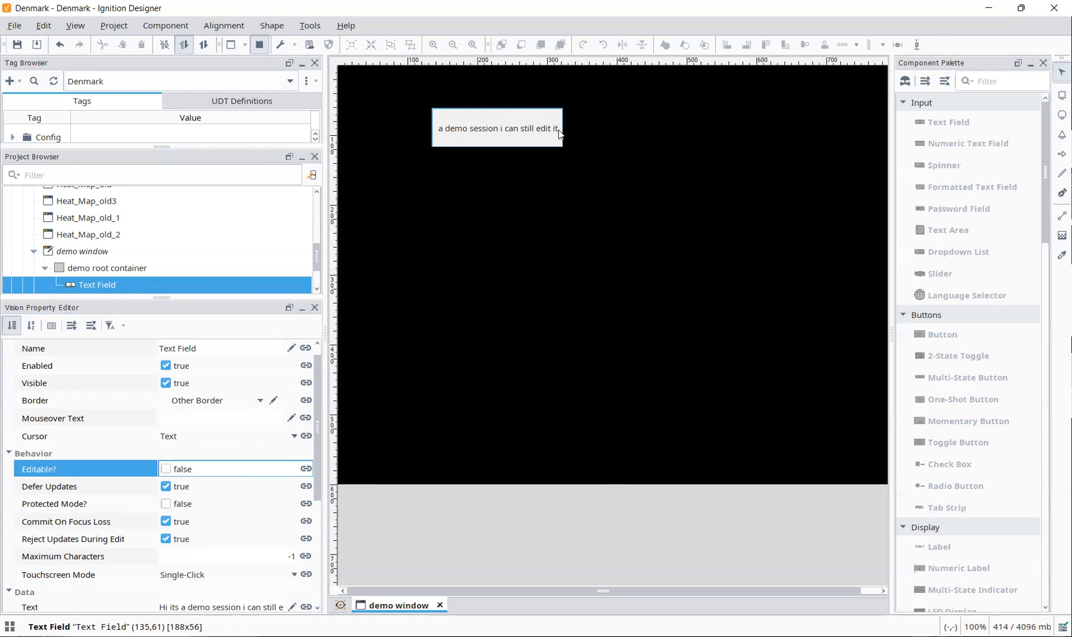
click(259, 44)
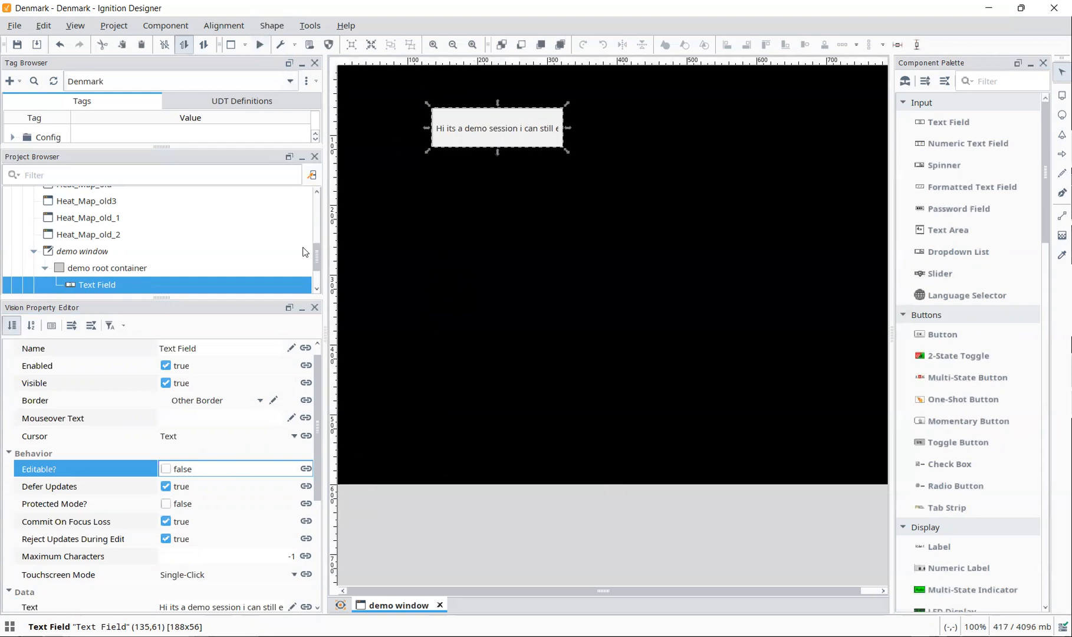
Step: Set the text field's foreground color to magenta (255,0,255)
scroll(262, 469, down, 4)
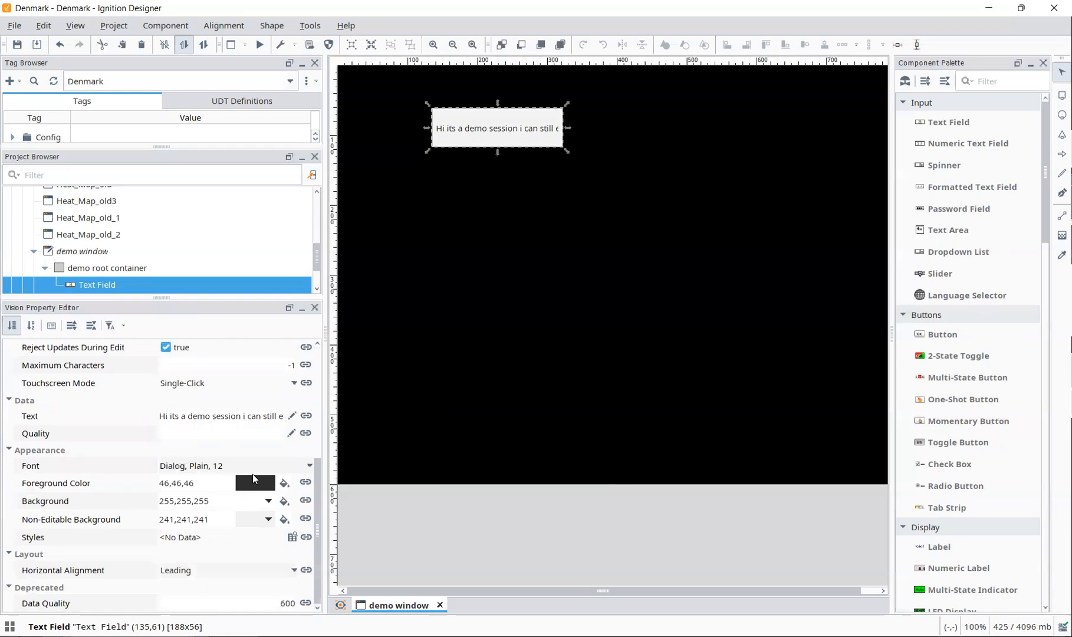
click(284, 484)
click(368, 579)
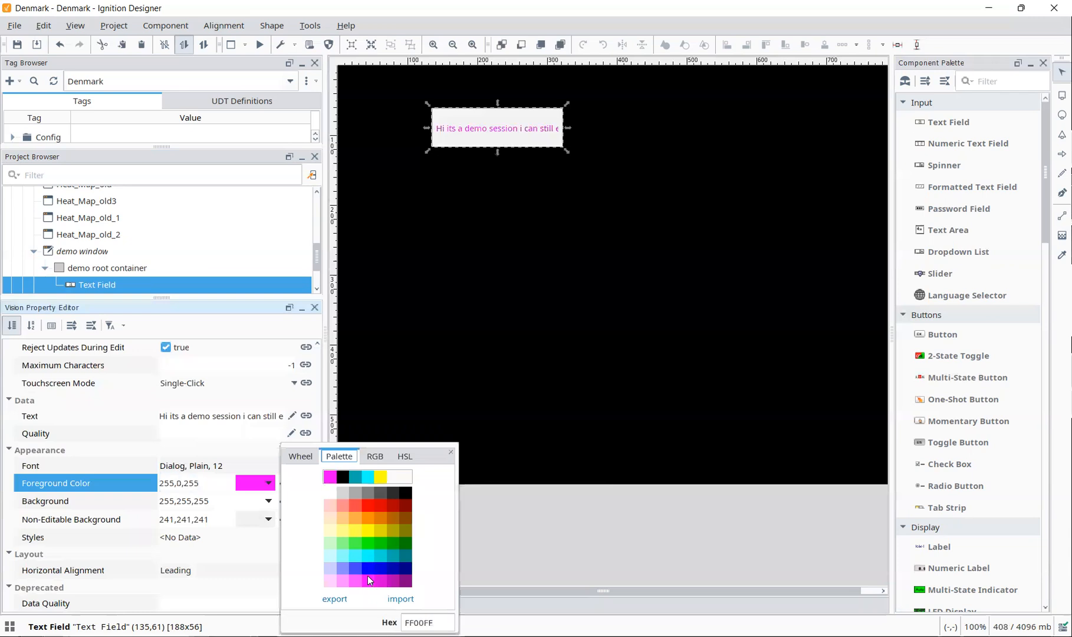
Step: Set the text field's Background and Non-Editable Background colors to black (0,0,0)
click(268, 501)
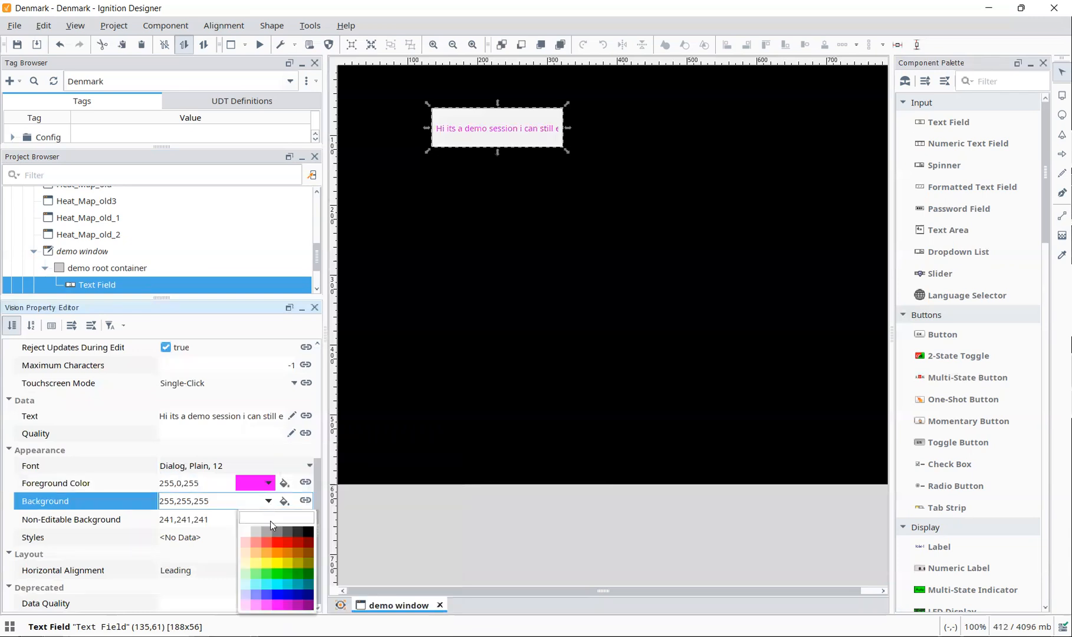
click(309, 532)
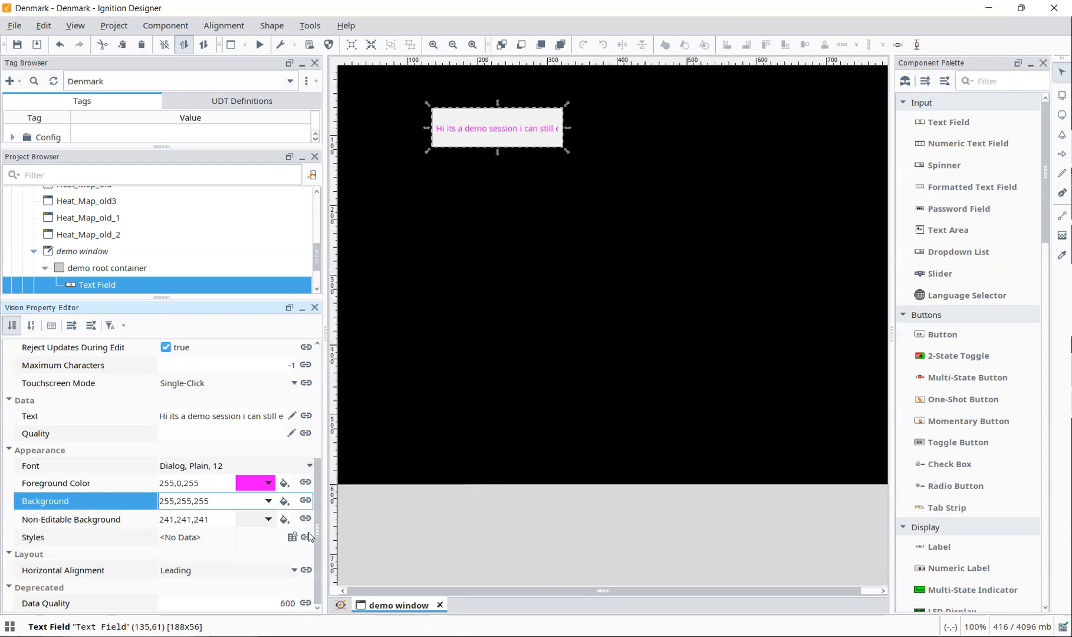
click(271, 502)
click(308, 531)
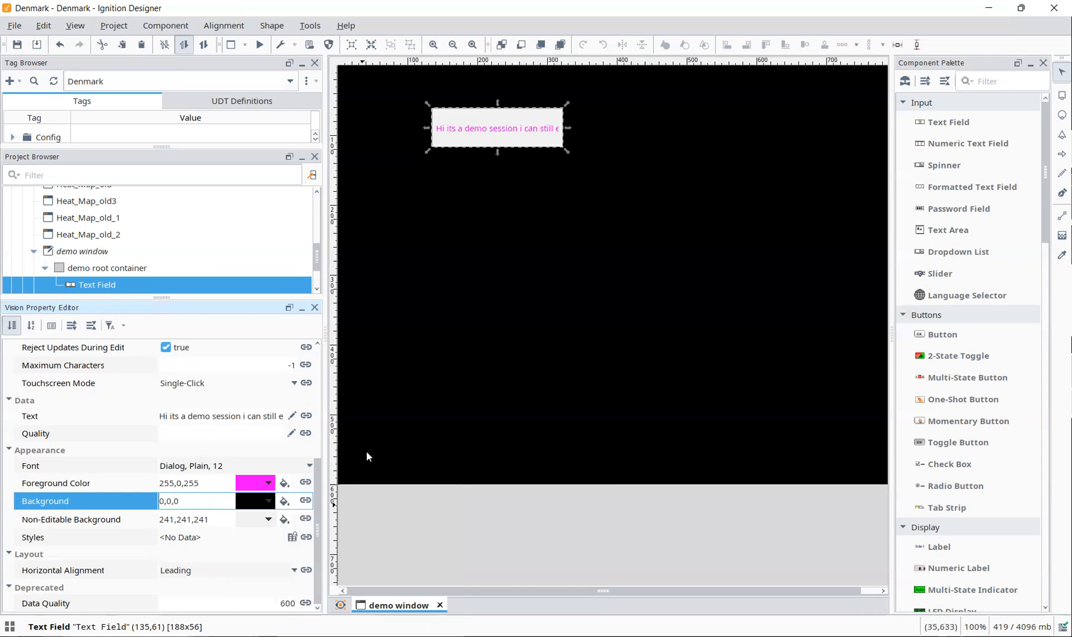
click(272, 519)
click(308, 549)
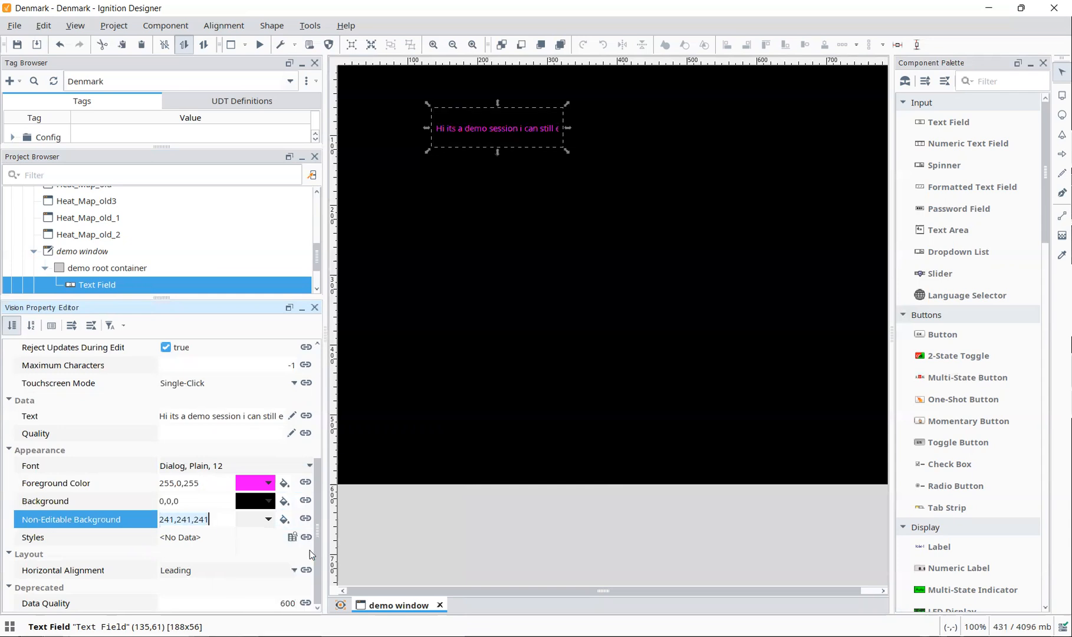
click(442, 406)
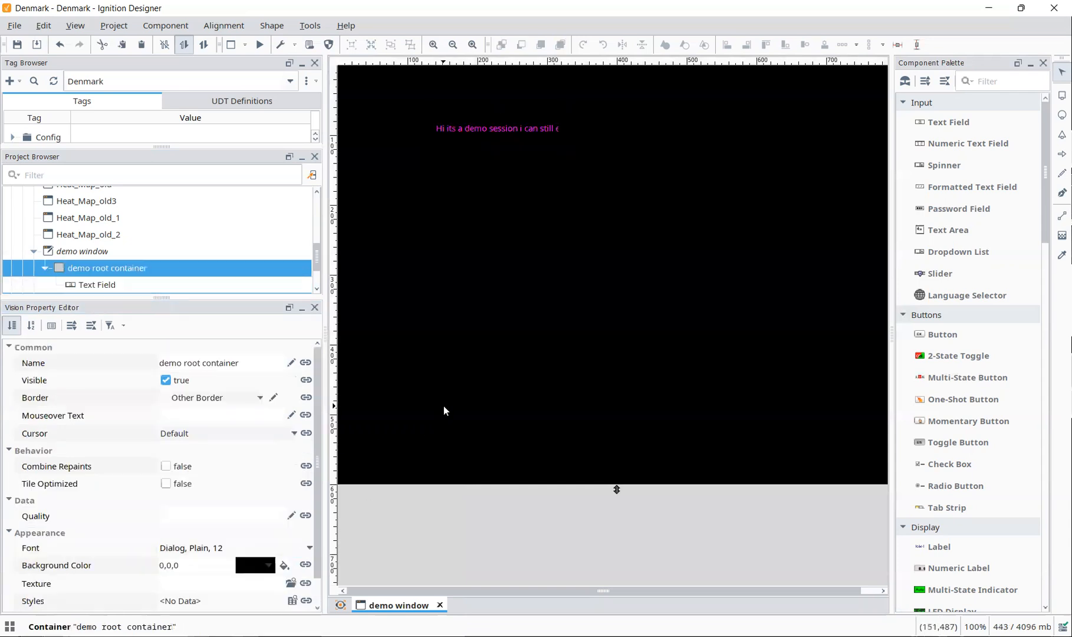
scroll(244, 514, down, 1)
scroll(213, 553, up, 1)
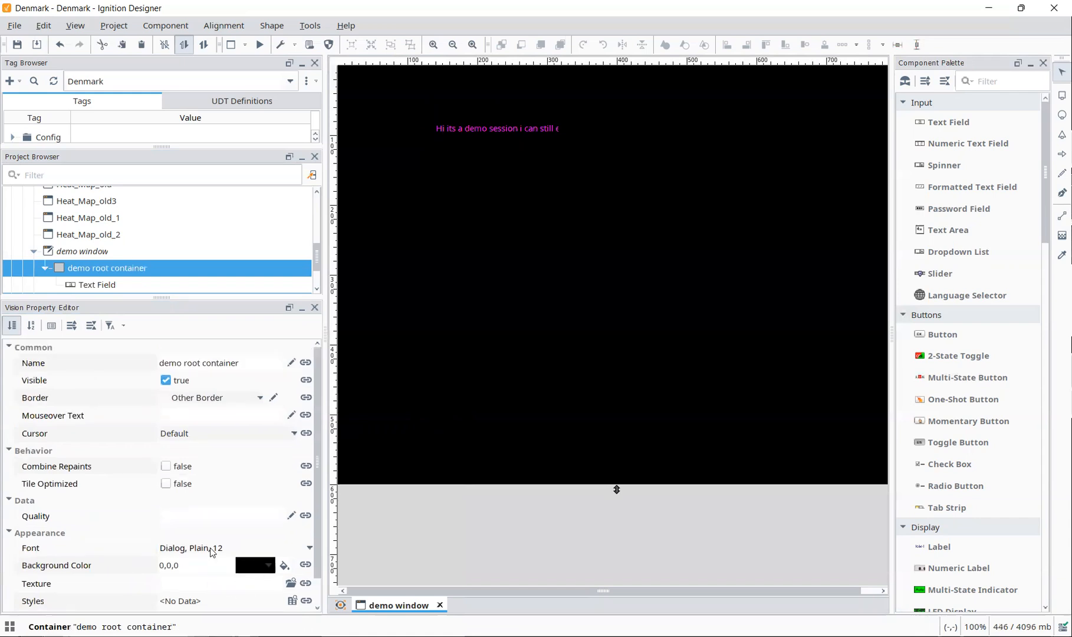
click(478, 127)
scroll(232, 442, down, 7)
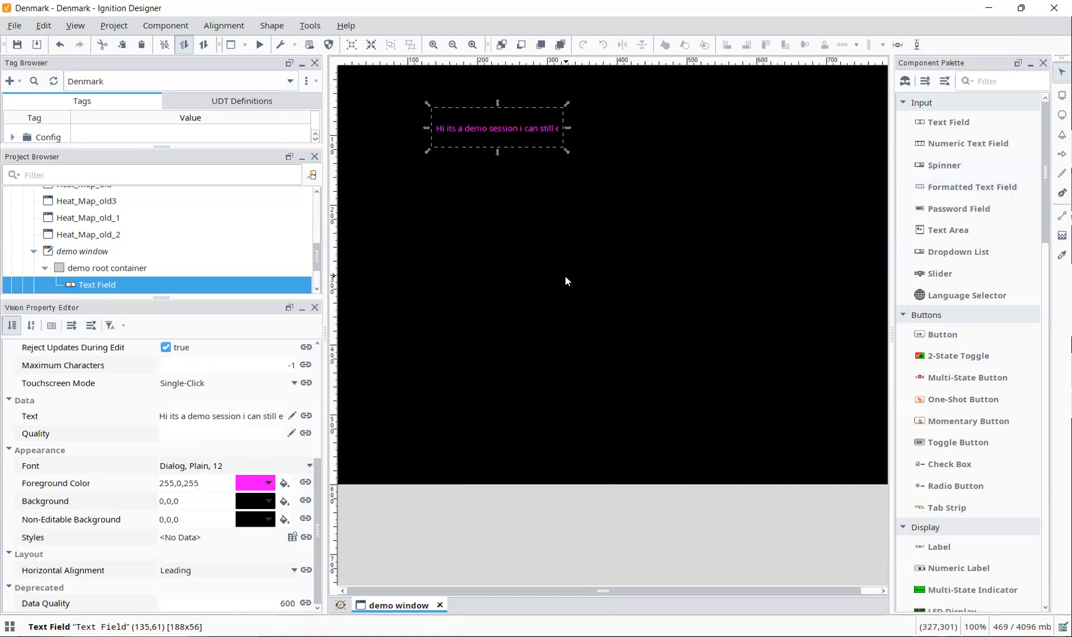
drag(157, 297, 153, 247)
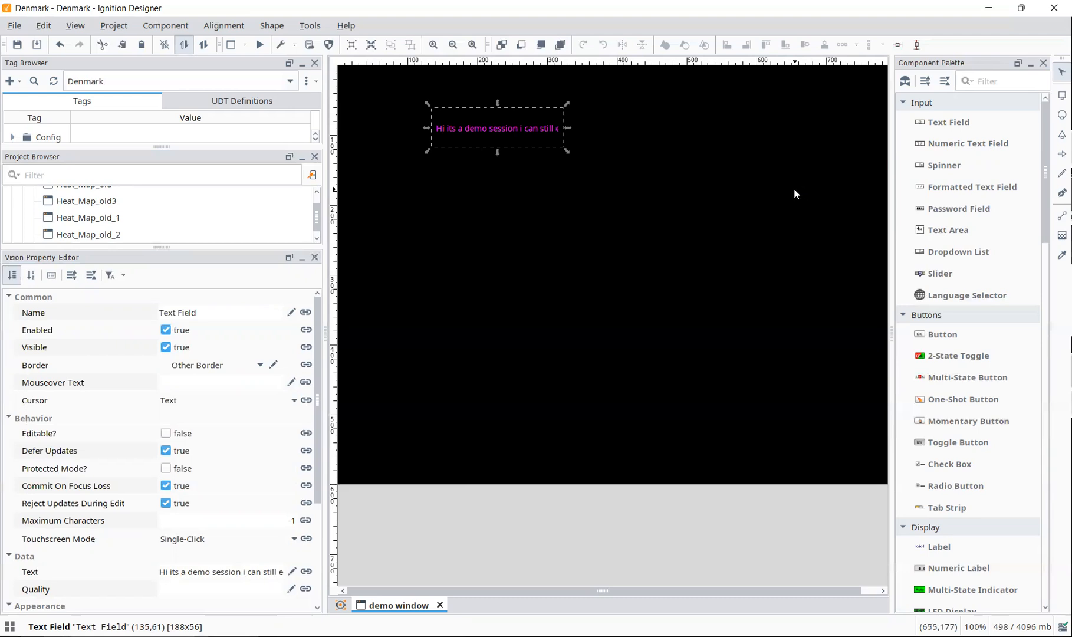
drag(187, 247, 192, 401)
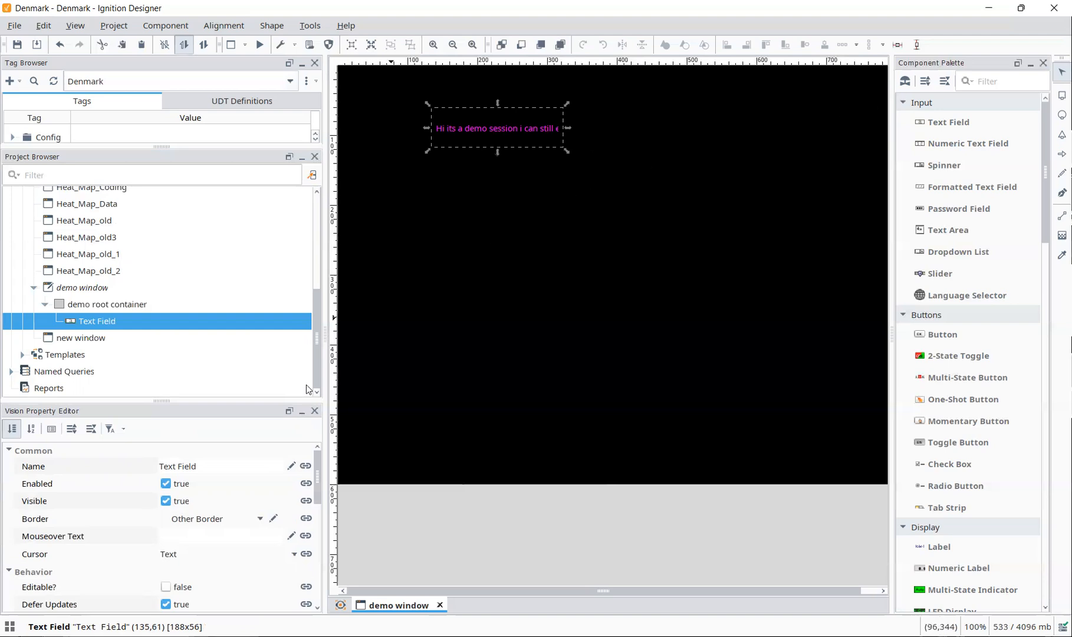
drag(164, 401, 202, 301)
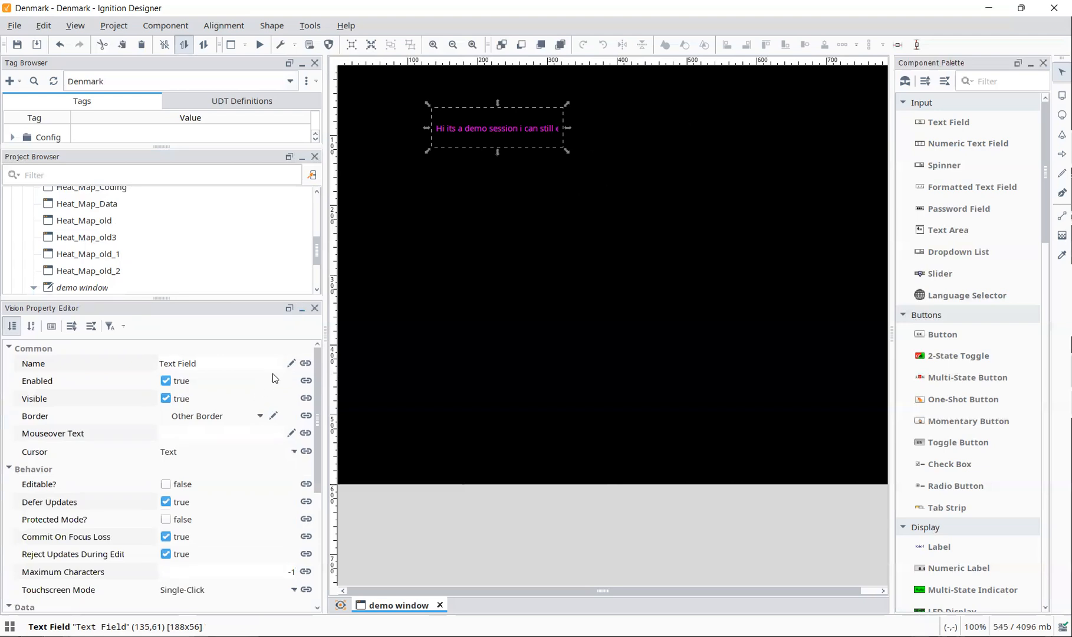
scroll(408, 386, down, 1)
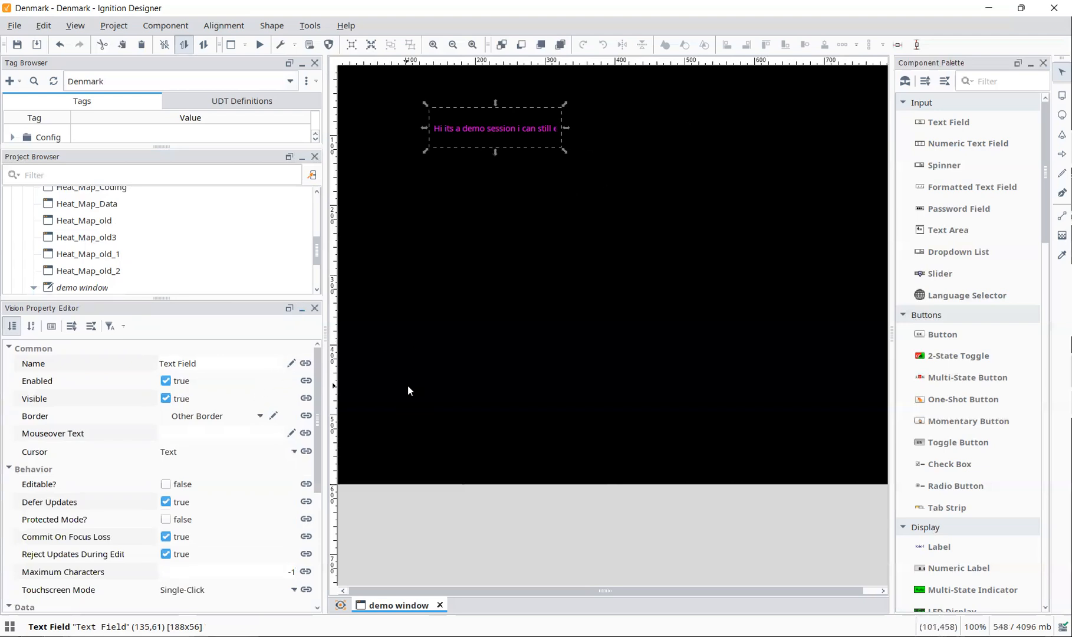
click(524, 203)
click(557, 138)
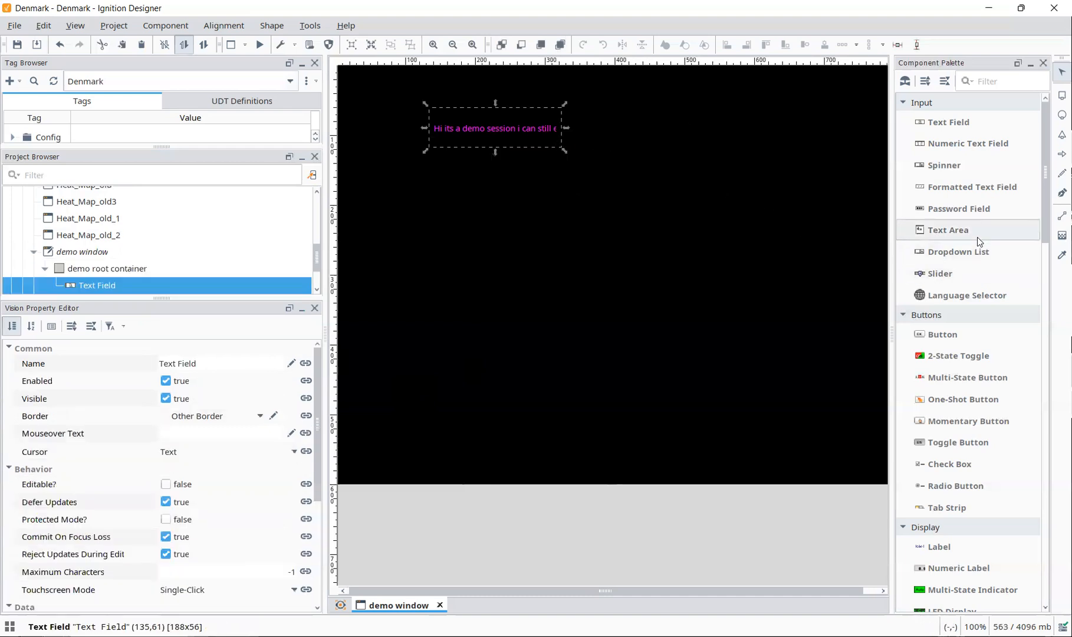
Step: Draw a Button about 123 by 97 pixels below the text field at about (235, 205)
scroll(995, 277, down, 1)
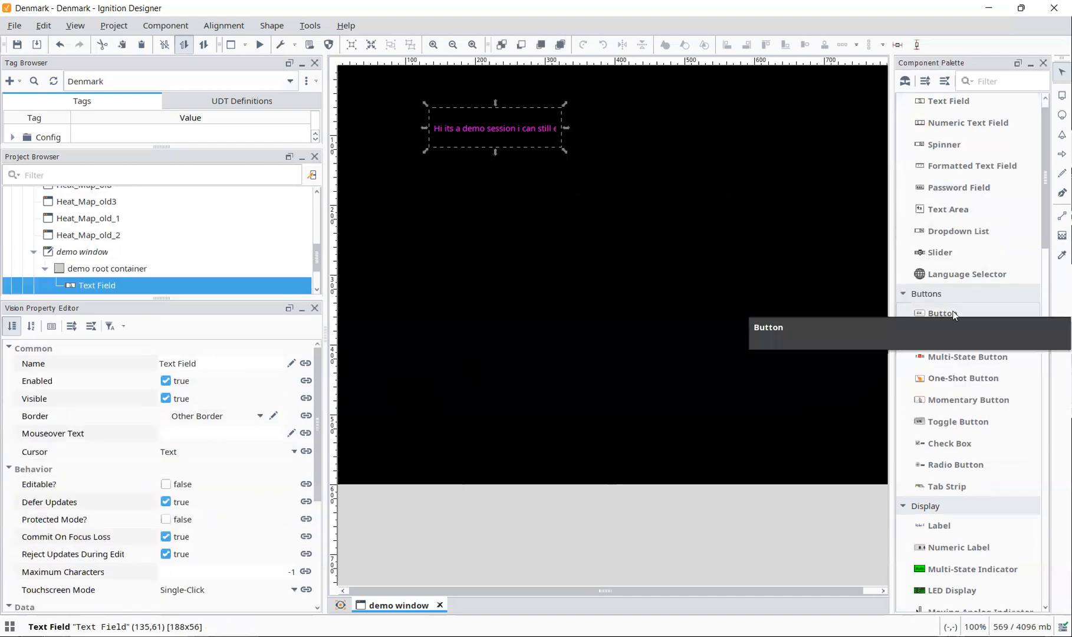
click(944, 313)
drag(499, 208, 585, 276)
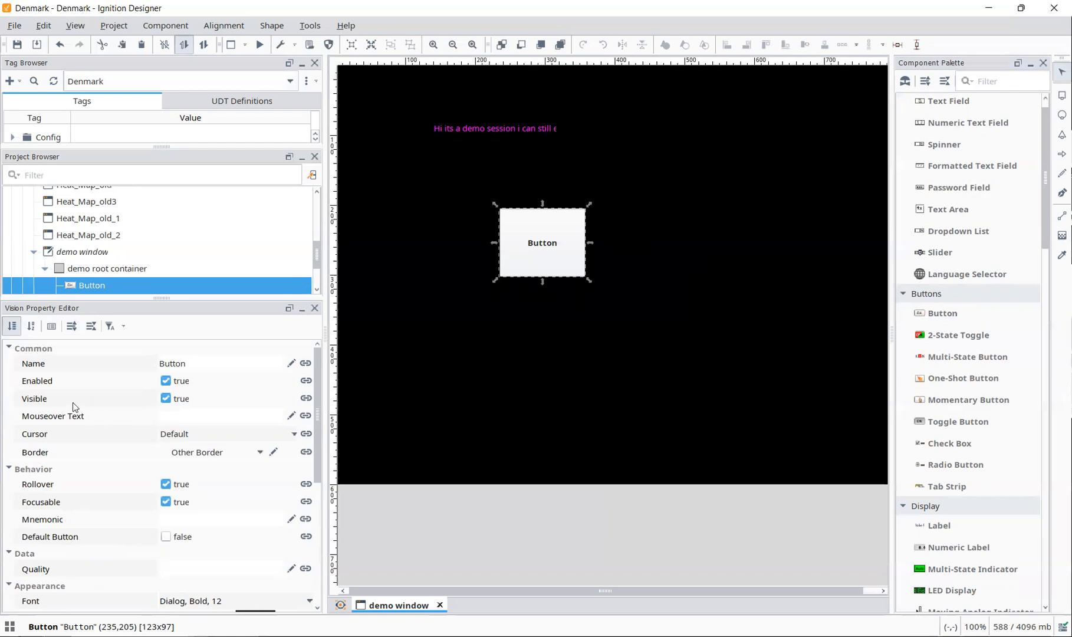
Step: Set the button's image path to screenshot.png and enlarge the button to about 139 by 129 pixels
scroll(171, 489, down, 2)
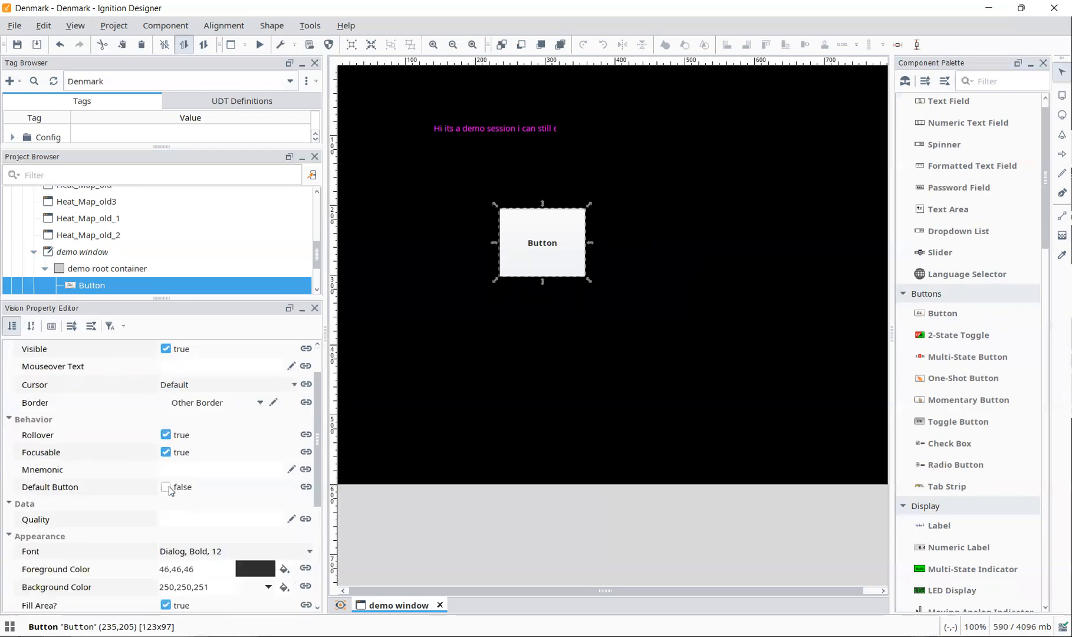
scroll(168, 489, down, 8)
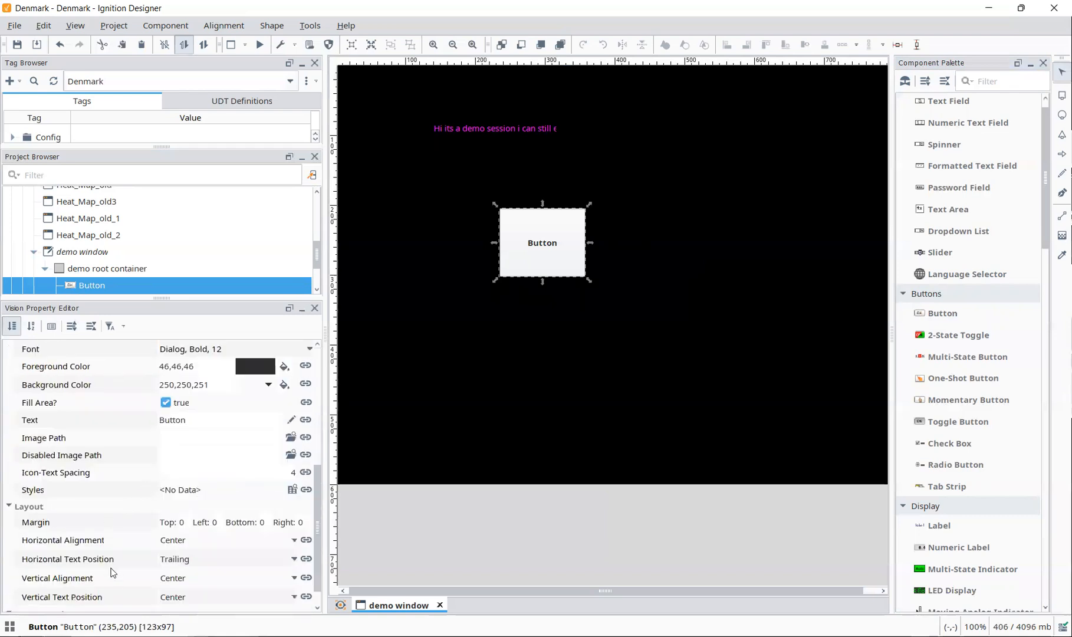
scroll(112, 590, down, 1)
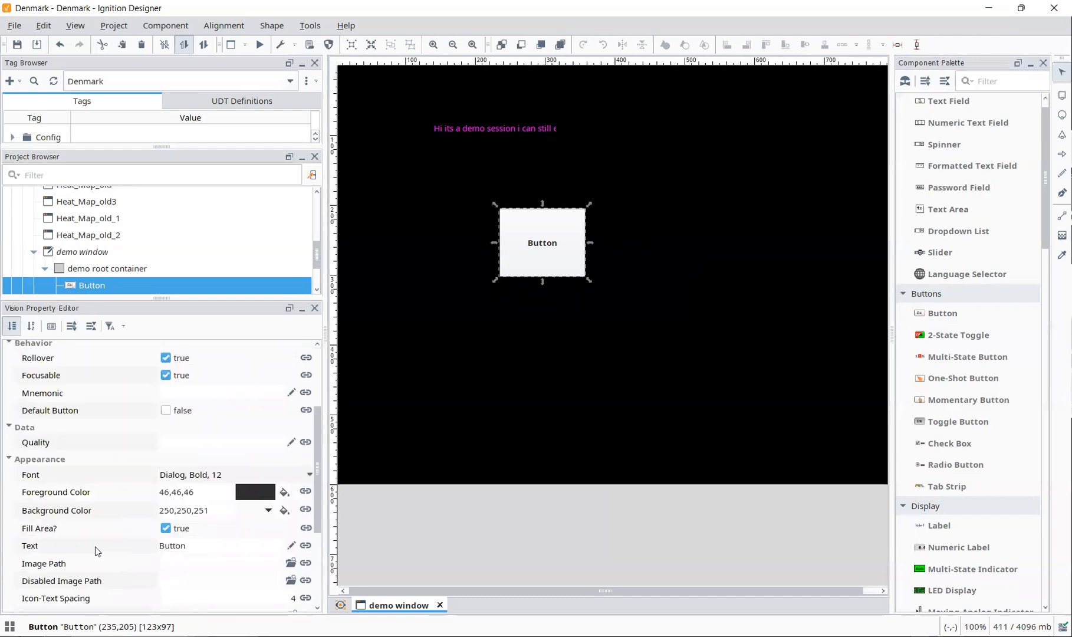
click(138, 586)
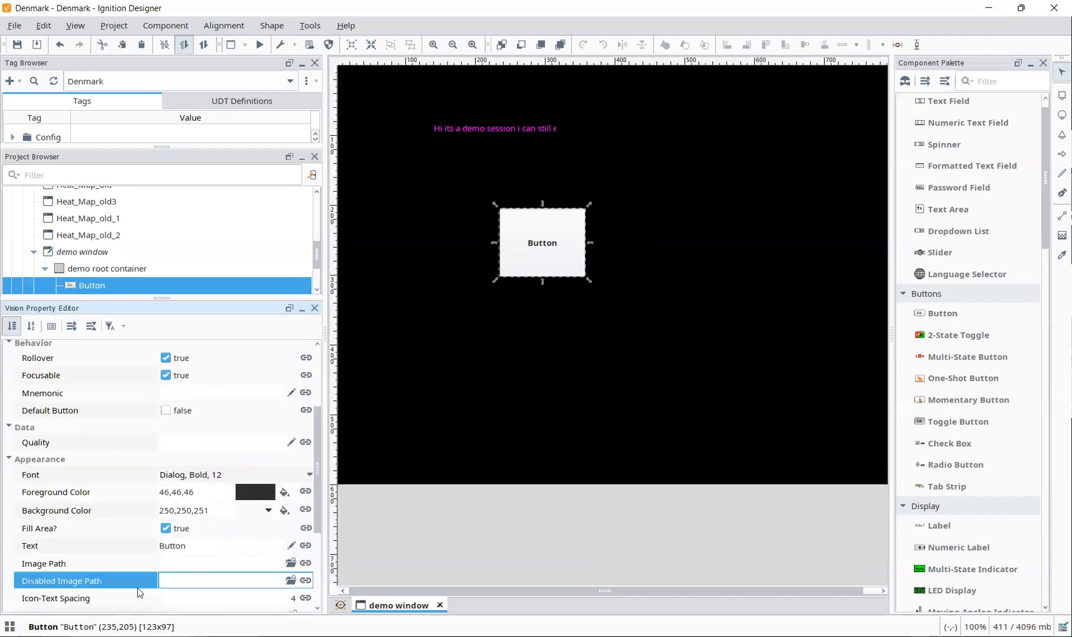
click(289, 564)
click(289, 564)
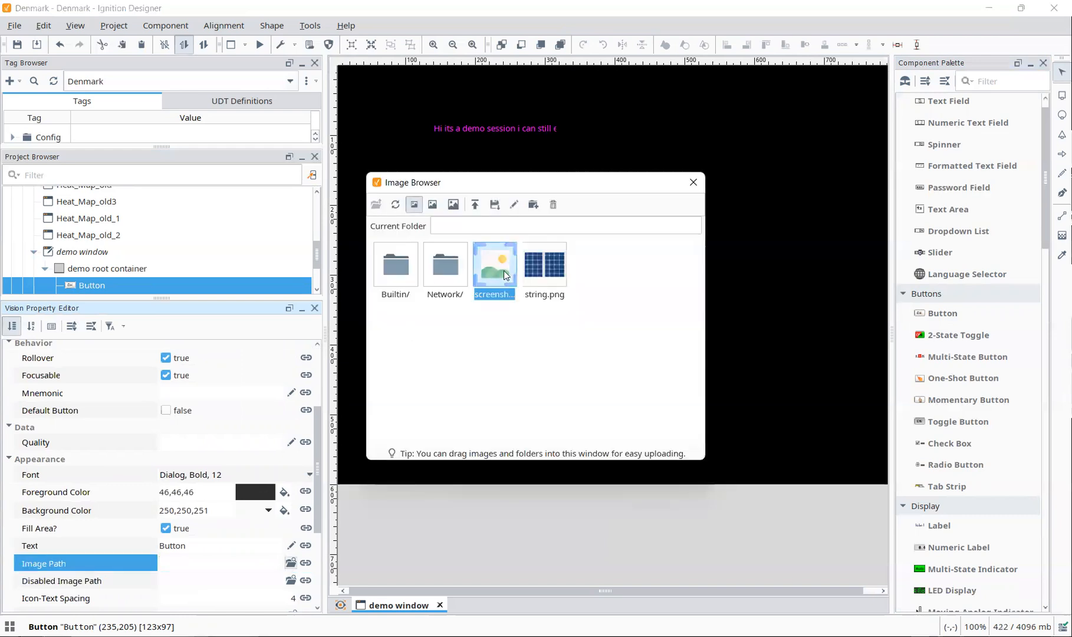
double_click(503, 270)
mouse_move(494, 280)
mouse_down()
mouse_move(376, 414)
mouse_move(376, 459)
mouse_move(398, 407)
mouse_move(488, 299)
mouse_up()
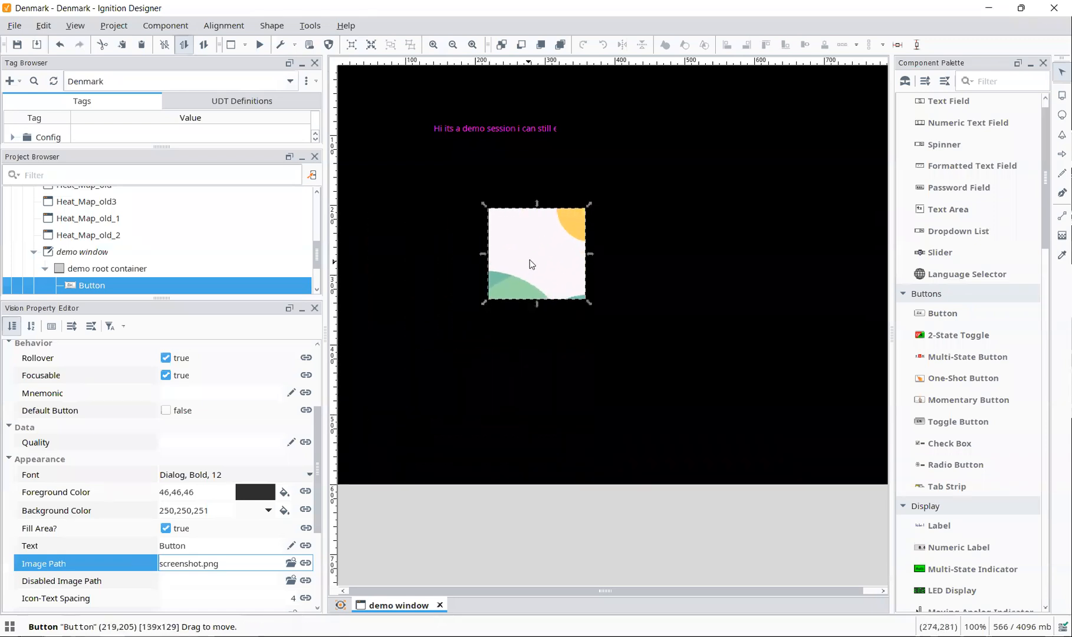
Step: Set the button's position to (25, 25) and its size to 50 by 50, and enlarge it freehand to about 102 by 84 pixels
right_click(531, 259)
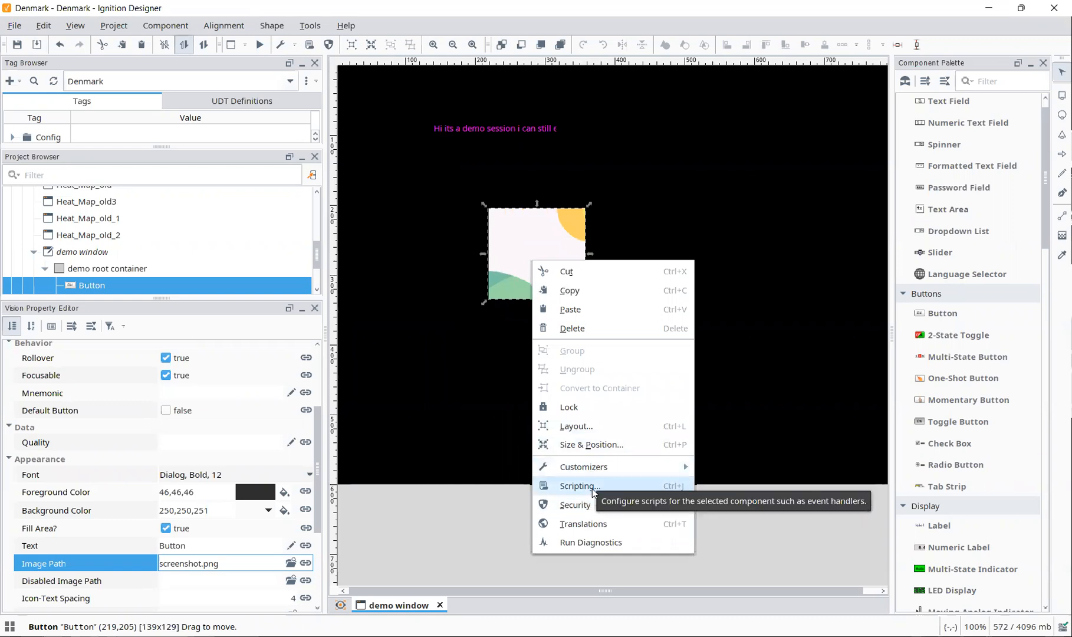
click(588, 444)
text(25)
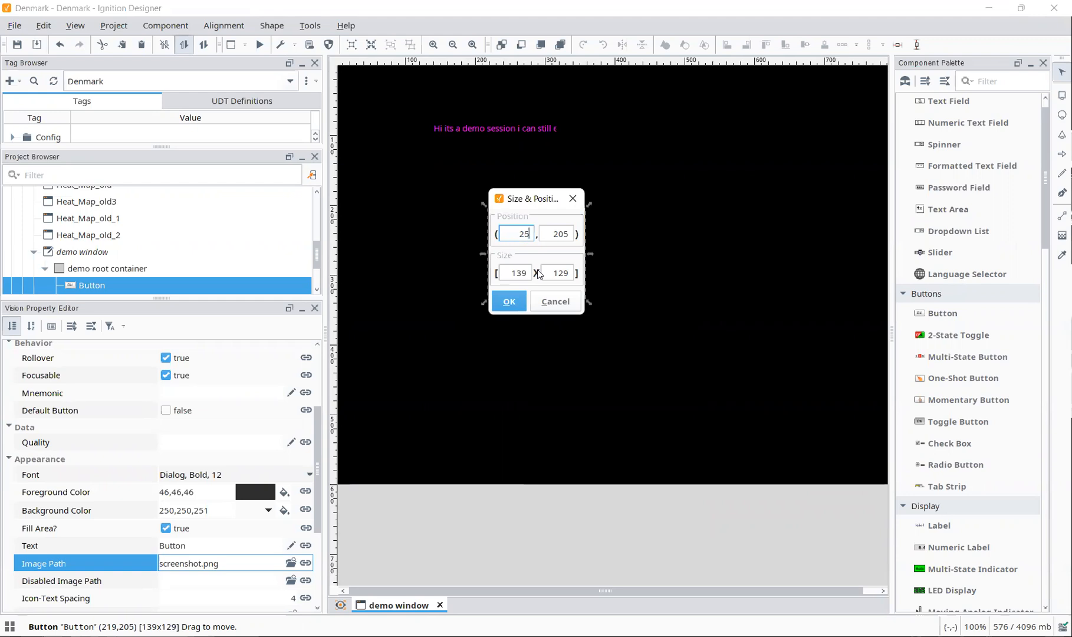
double_click(562, 232)
key(BackSpace)
text(25)
double_click(508, 270)
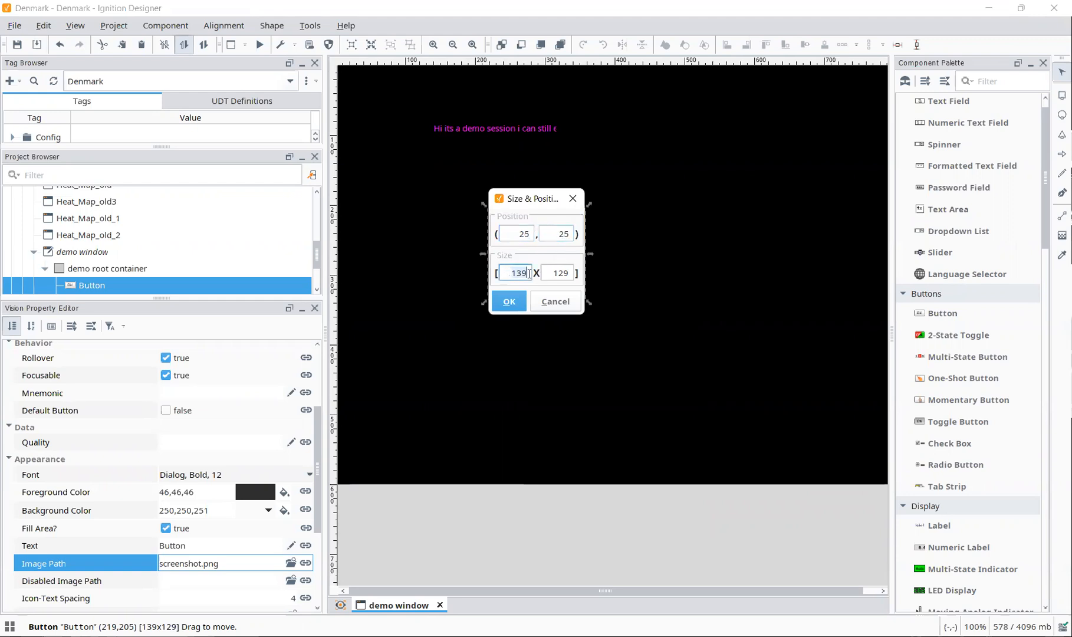
text(50)
double_click(557, 274)
text(50)
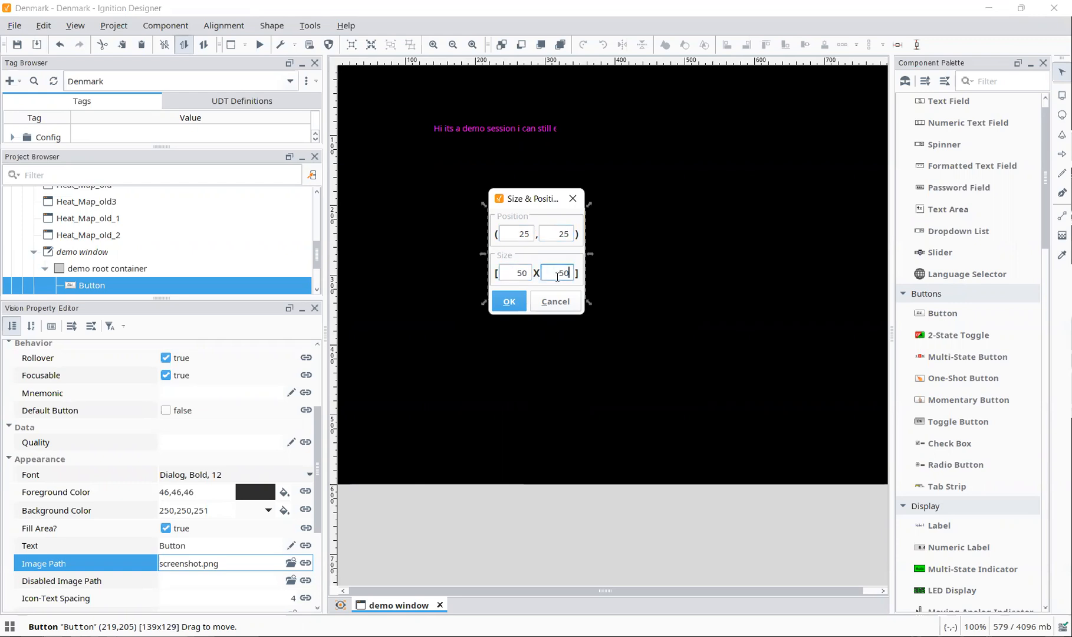
click(515, 298)
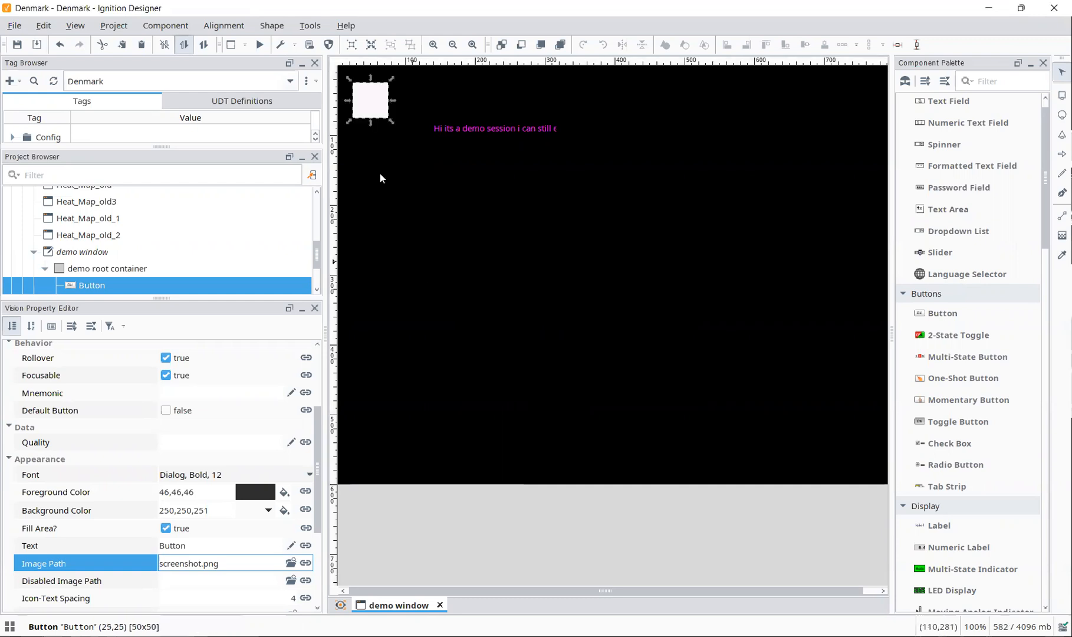
drag(394, 128, 428, 145)
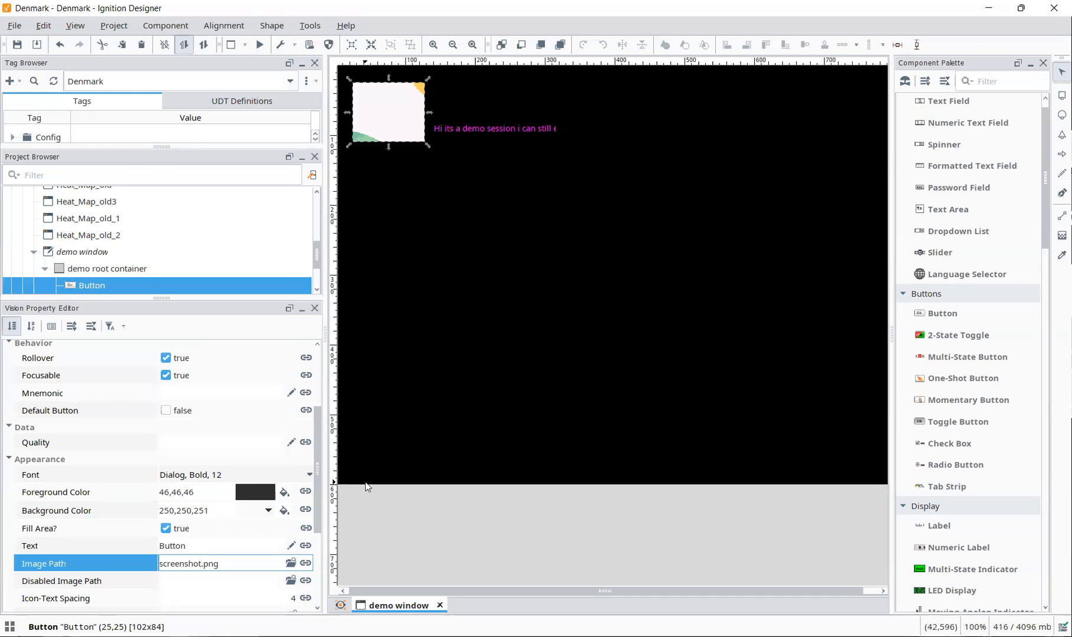
Step: Examine the image button's component options and its properties, including the Focusable and Mnemonic behavior settings
right_click(437, 97)
click(391, 110)
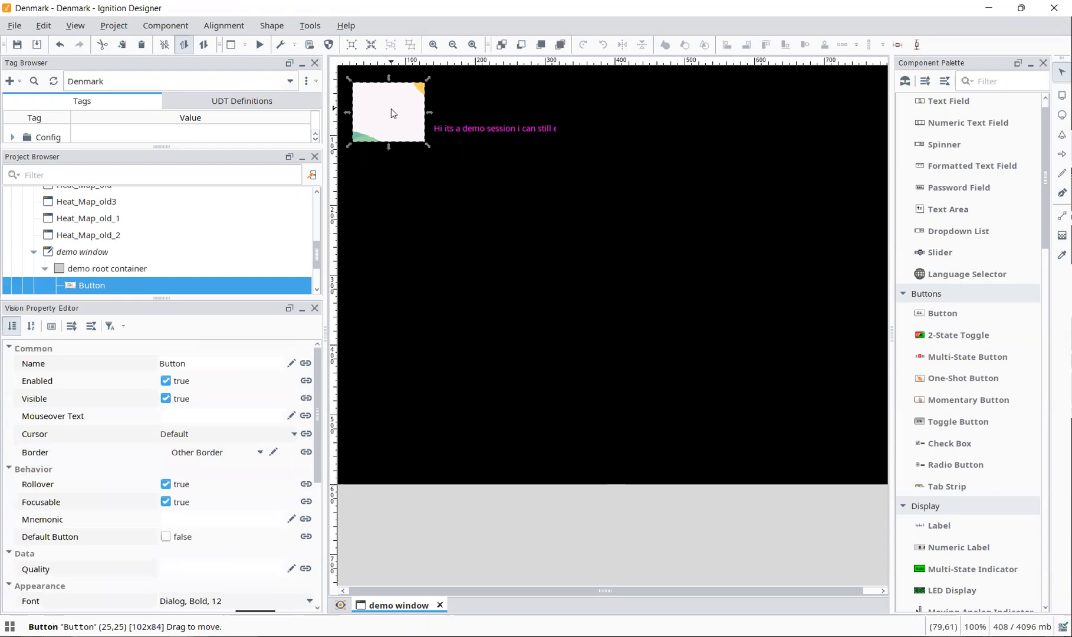
right_click(405, 93)
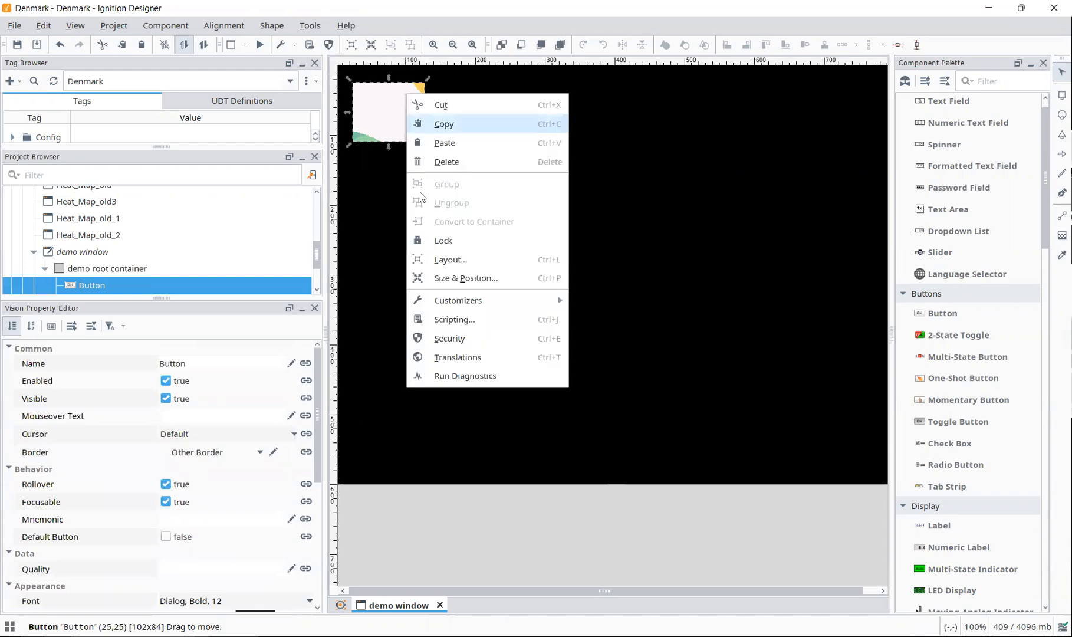
click(425, 328)
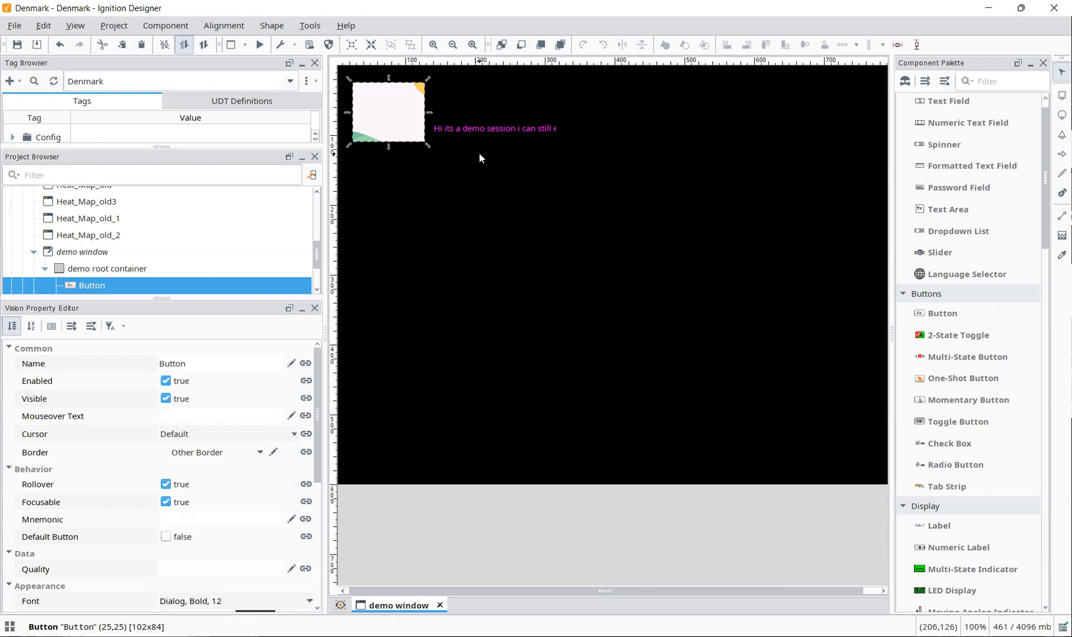
scroll(186, 560, down, 5)
scroll(198, 559, down, 3)
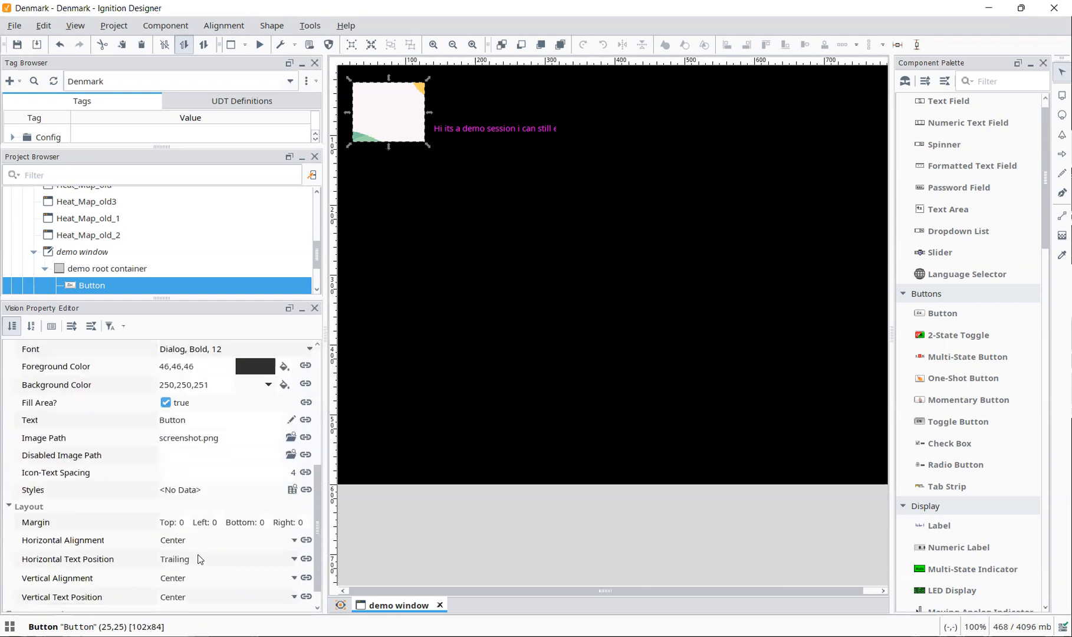
scroll(198, 559, up, 5)
scroll(198, 559, up, 1)
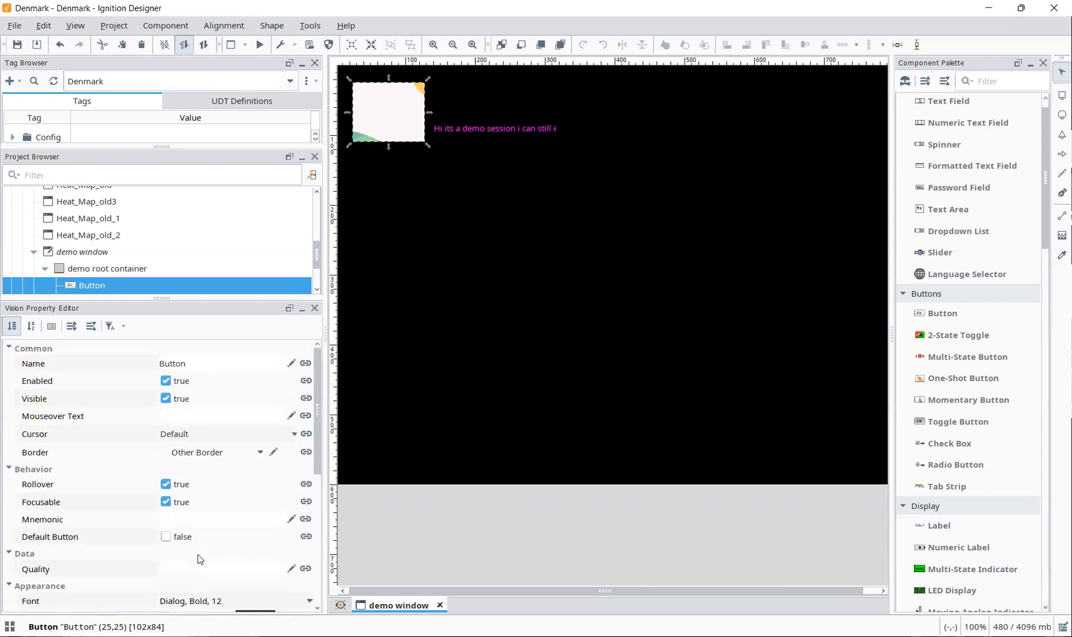
click(174, 502)
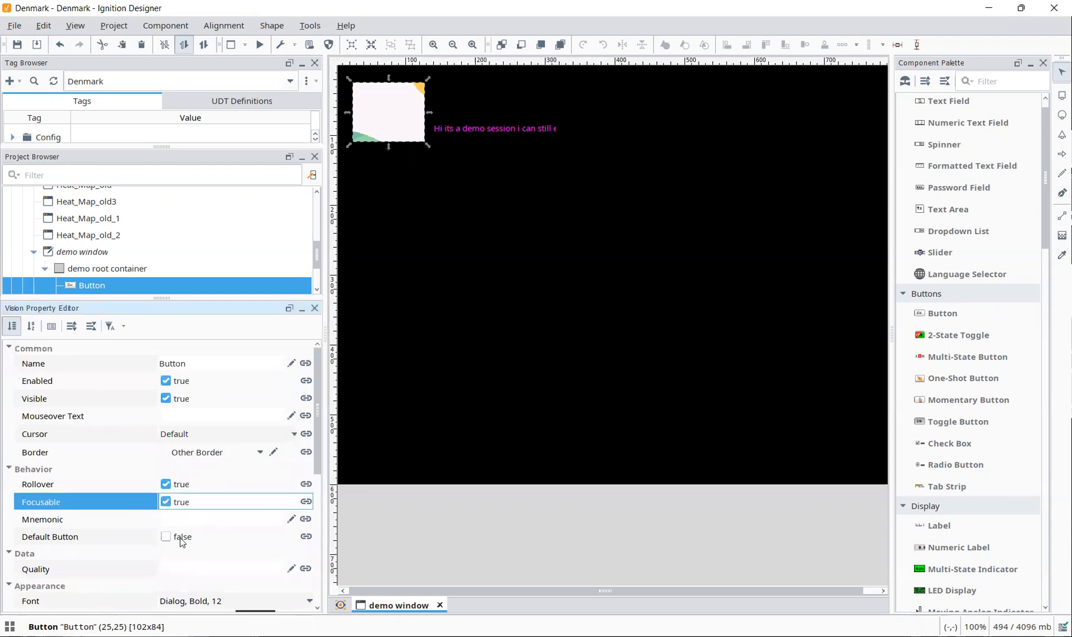
mouse_move(56, 524)
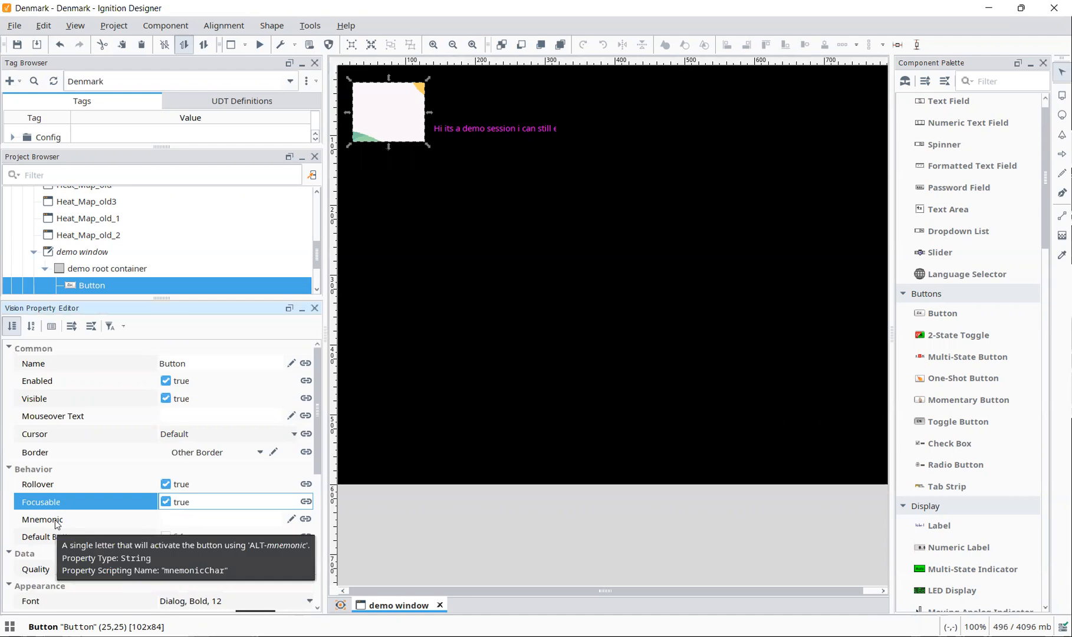
mouse_move(54, 502)
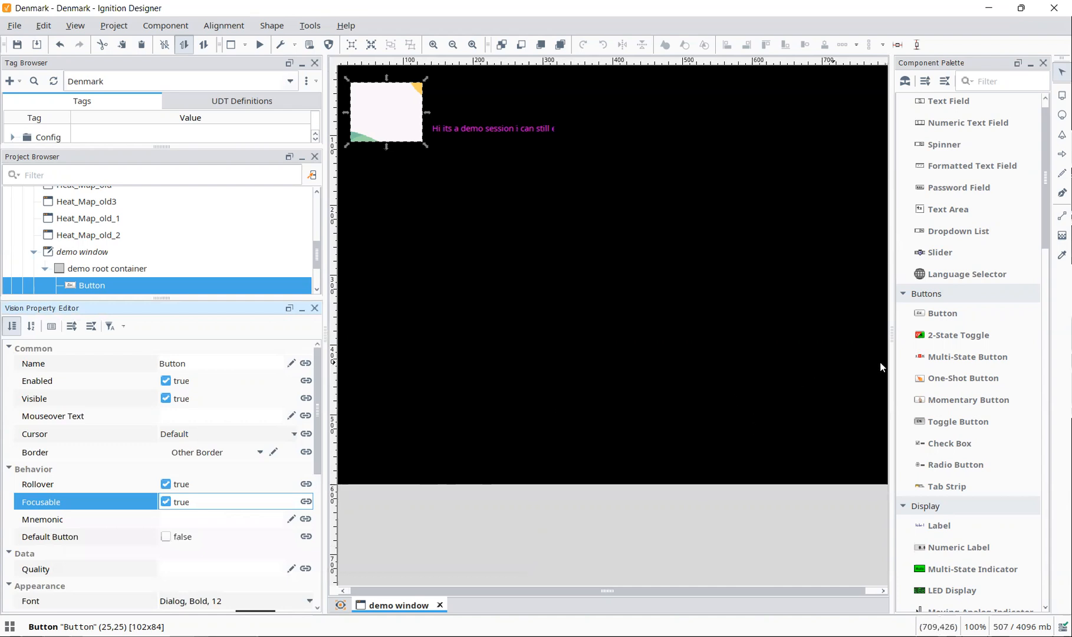
Step: Draw a Table component about 255 by 145 pixels at about (232, 295), in the lower middle of the window
scroll(972, 382, down, 2)
scroll(973, 389, down, 10)
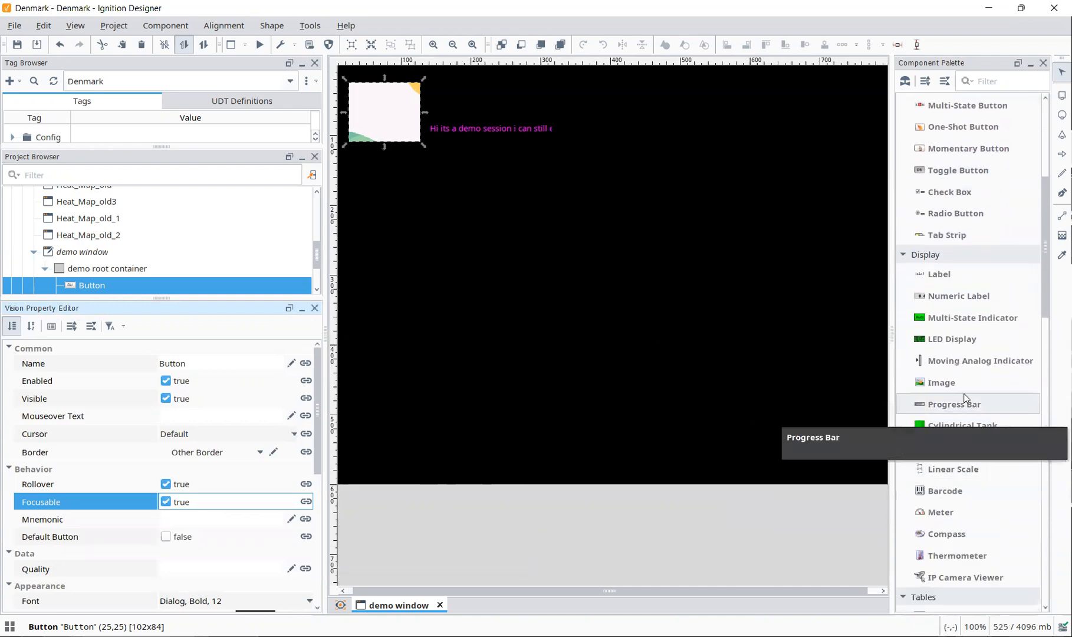
scroll(960, 377, down, 1)
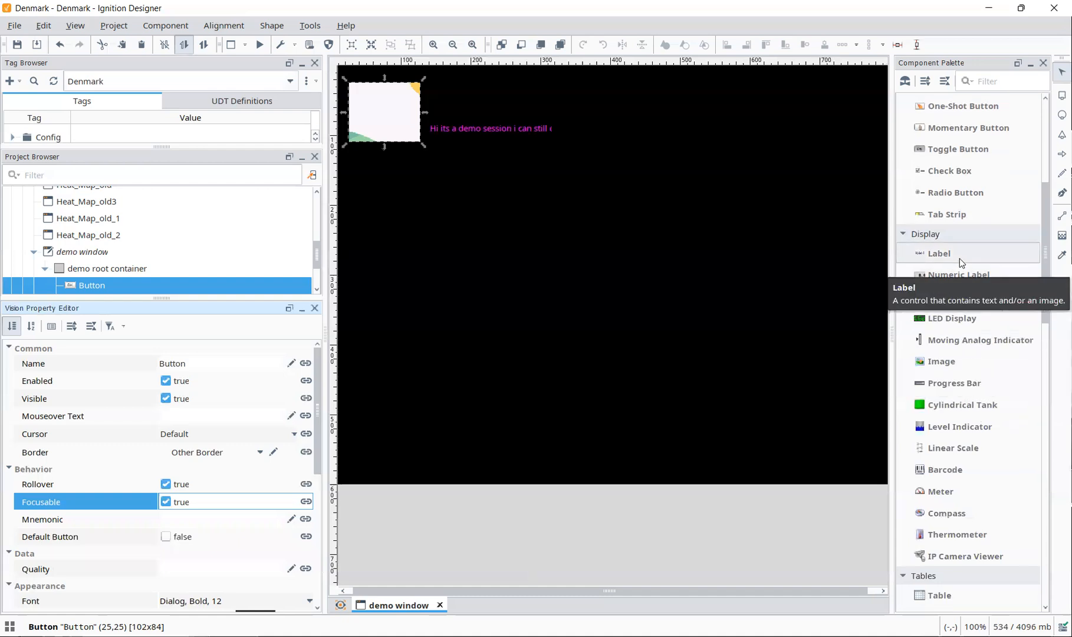
scroll(986, 462, down, 5)
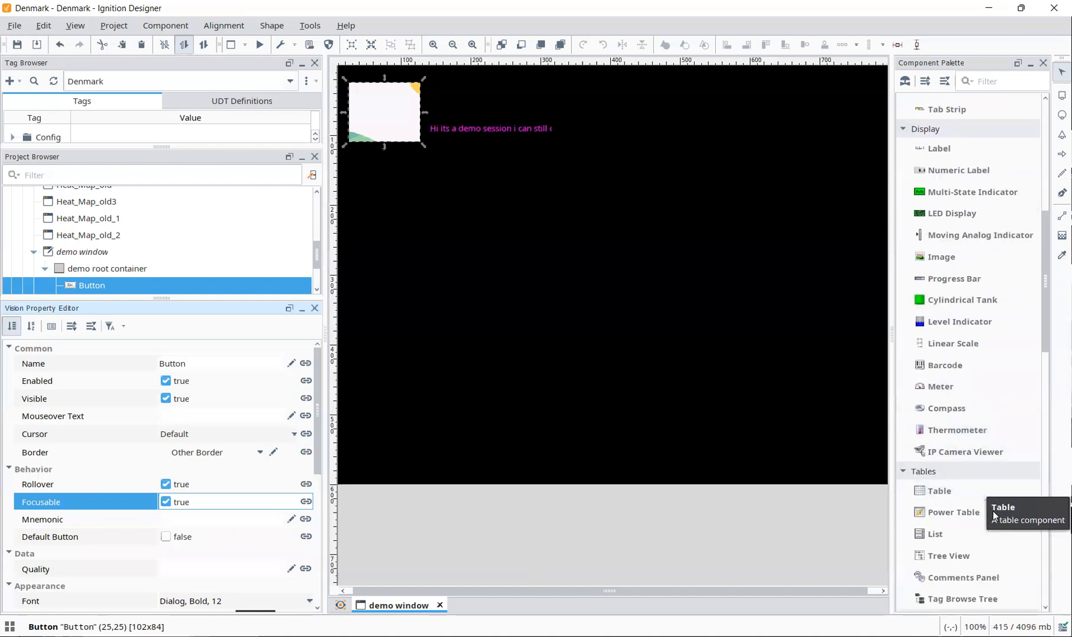
scroll(994, 515, down, 6)
click(941, 364)
drag(493, 272, 671, 373)
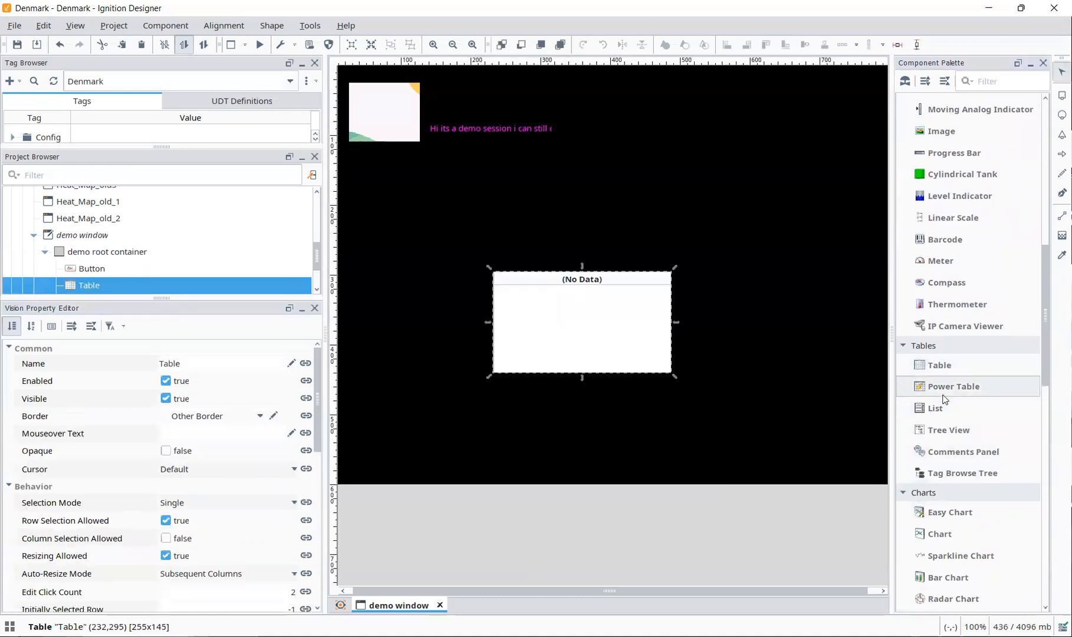
Step: Draw a Pie Chart about 207 by 141 pixels at about (448, 111), above and to the right of the table
scroll(956, 448, down, 3)
scroll(973, 464, down, 1)
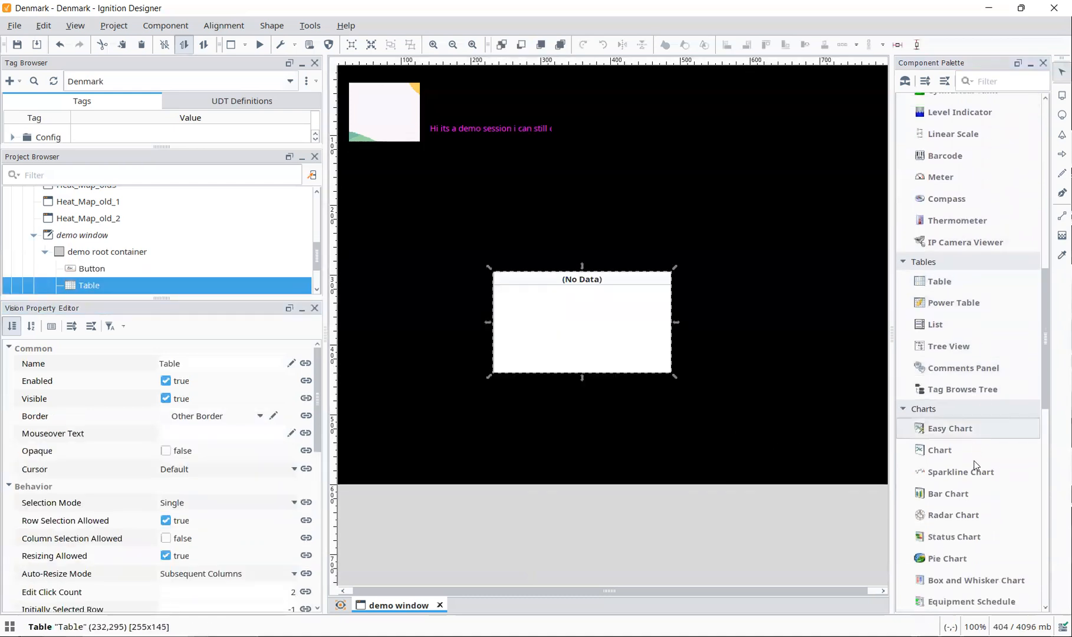
scroll(973, 465, down, 1)
click(949, 538)
drag(649, 144, 788, 240)
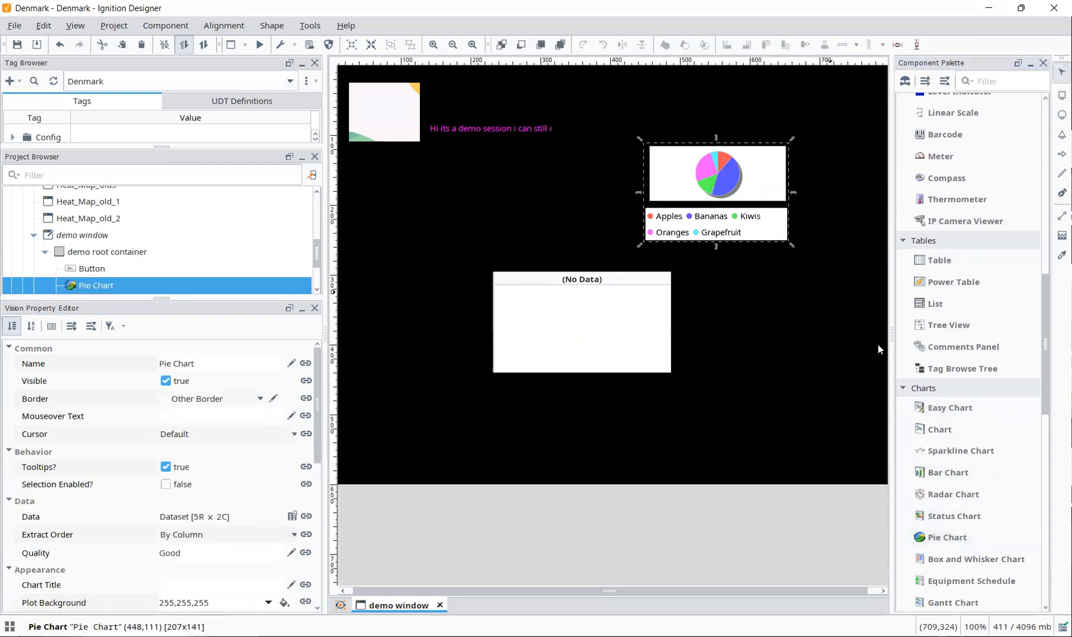
Step: Draw a Calendar component about 244 by 107 pixels at about (89, 155), below the button and text field
scroll(1029, 576, down, 4)
click(1003, 536)
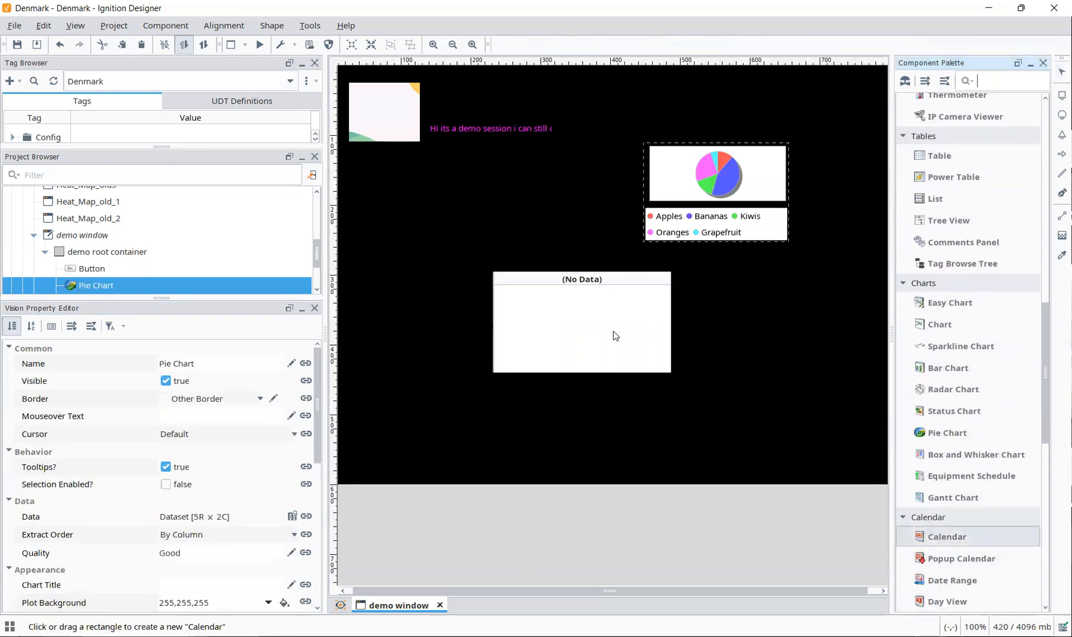
drag(394, 174, 564, 248)
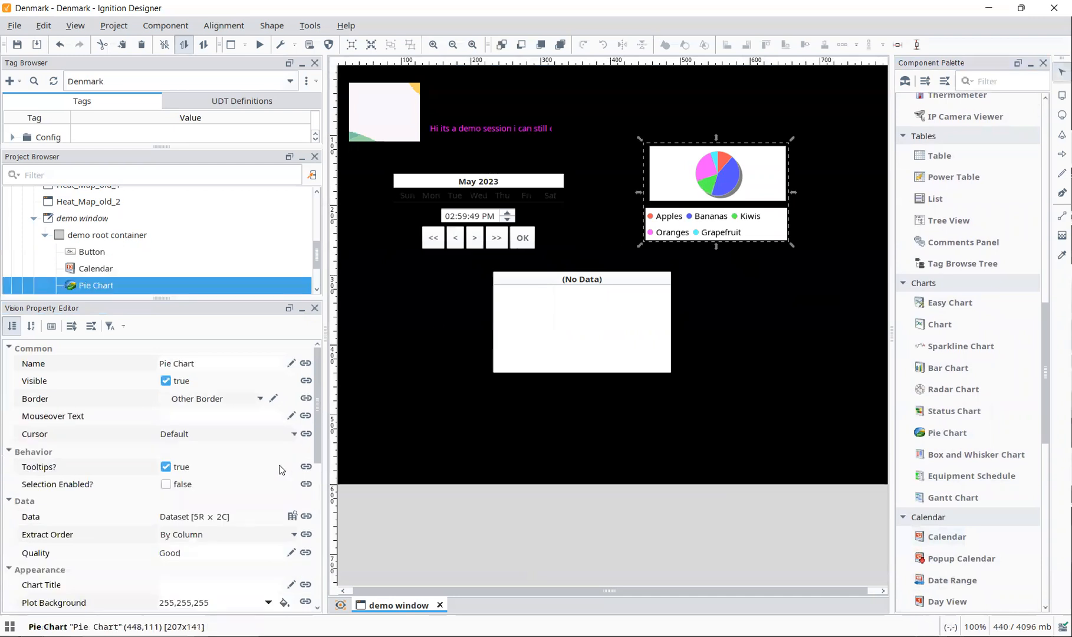
Step: Review the configurable properties of the pie chart and the calendar
scroll(280, 469, down, 5)
scroll(227, 448, down, 3)
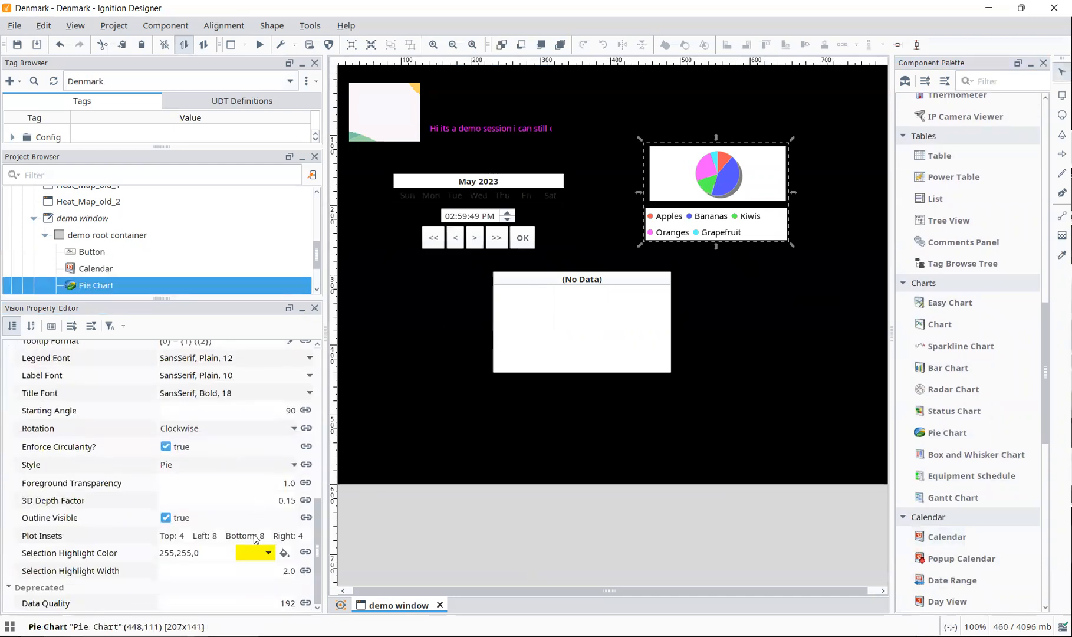
scroll(254, 539, up, 5)
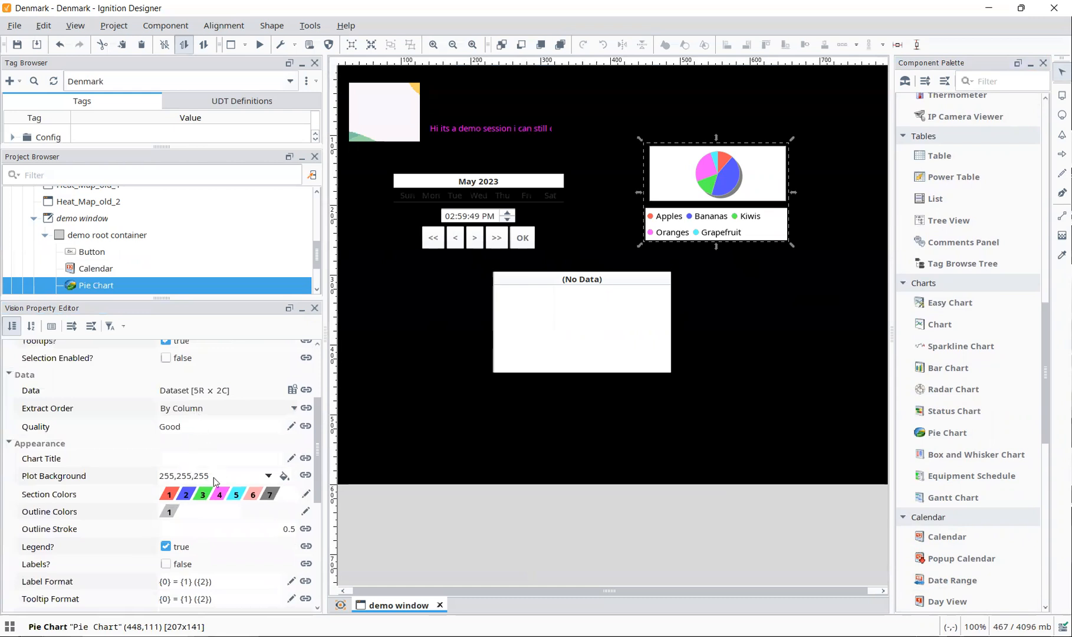
click(431, 227)
scroll(254, 535, up, 3)
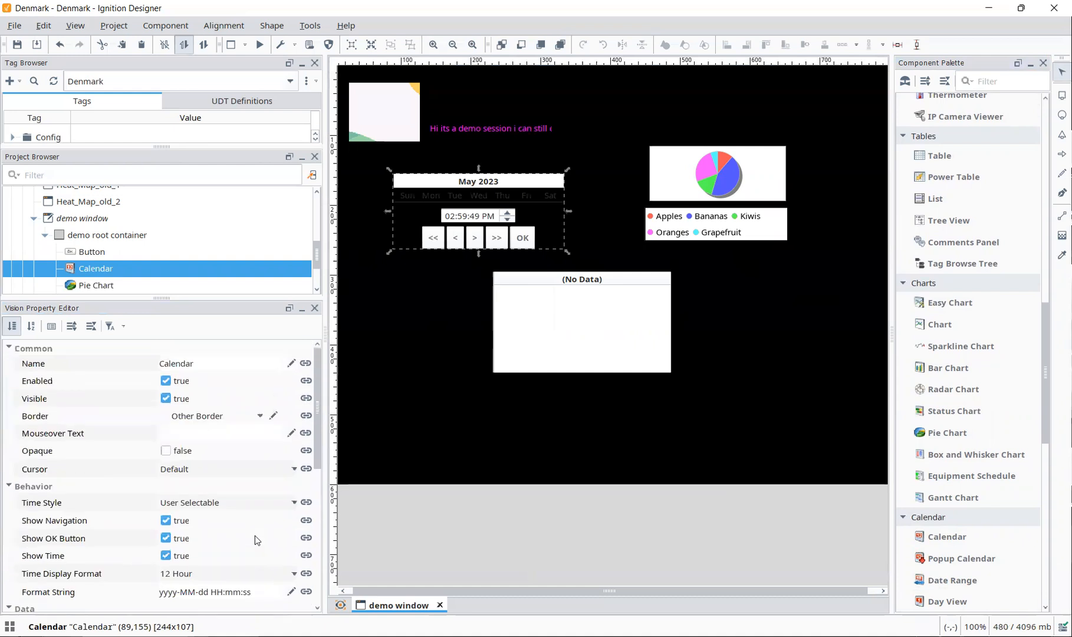
scroll(254, 535, down, 8)
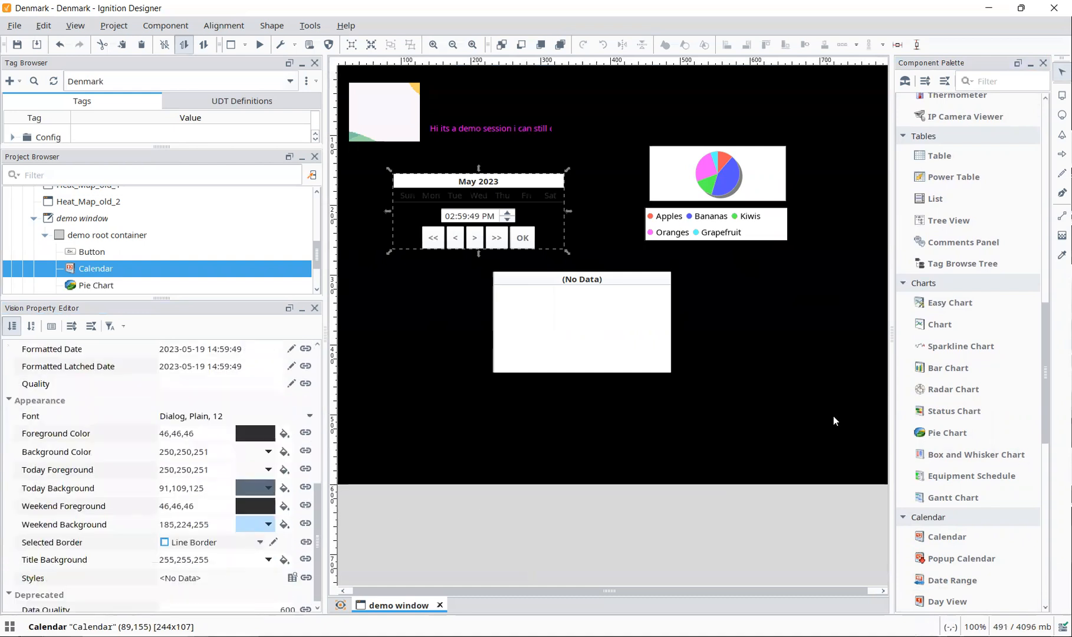
Step: Look through the remaining component categories, including Admin, Alarming, Containers, Misc and Reporting
scroll(1003, 495, down, 4)
scroll(1008, 506, down, 3)
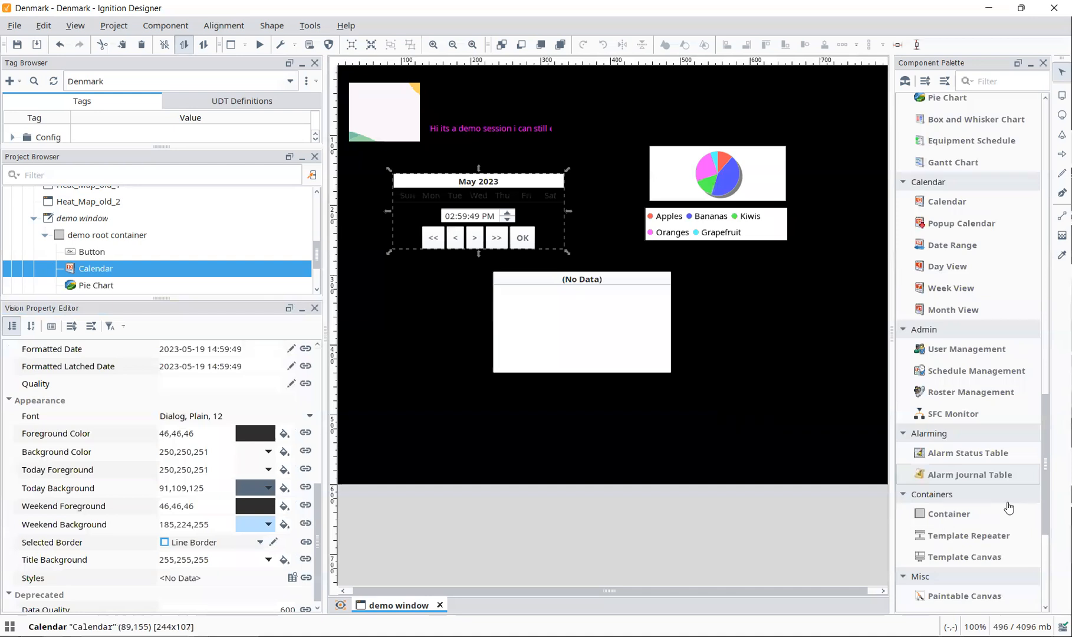
scroll(1008, 506, down, 3)
scroll(1009, 506, down, 5)
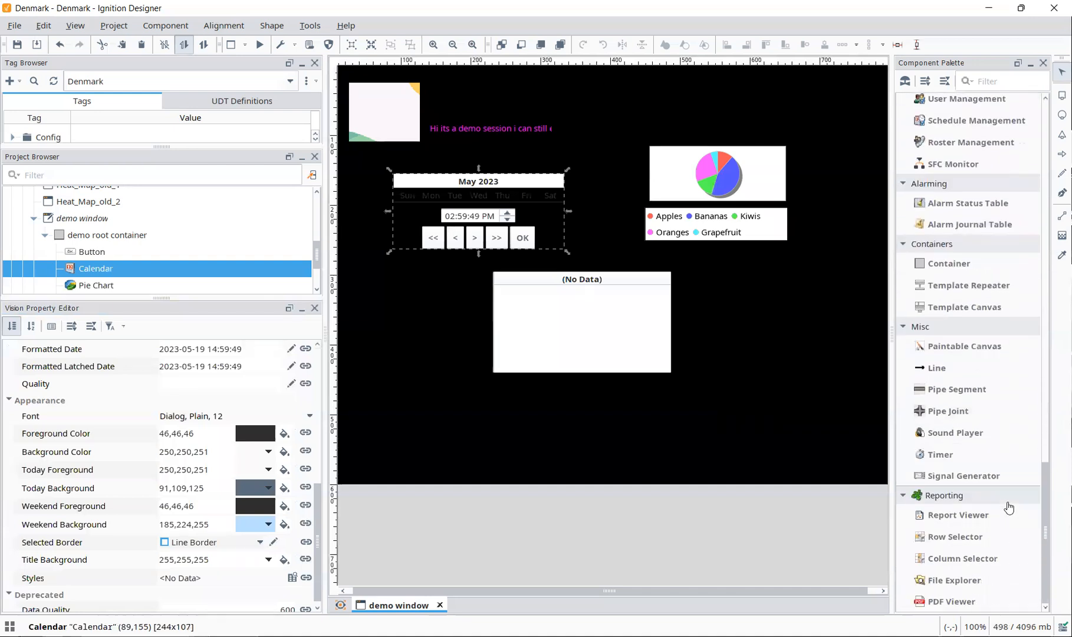
scroll(967, 452, up, 3)
scroll(968, 452, up, 9)
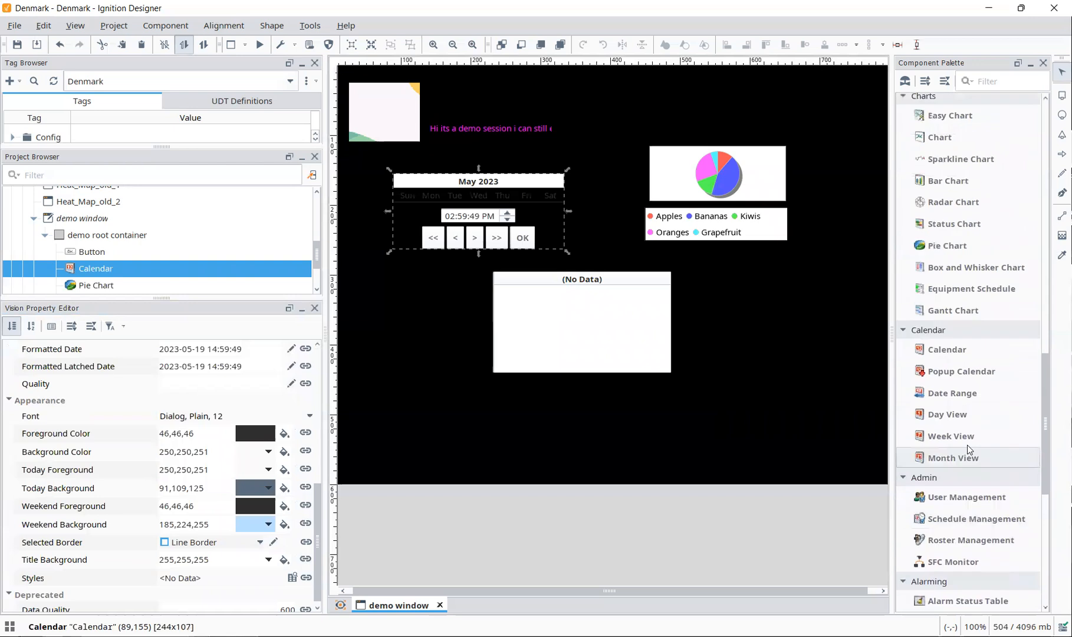